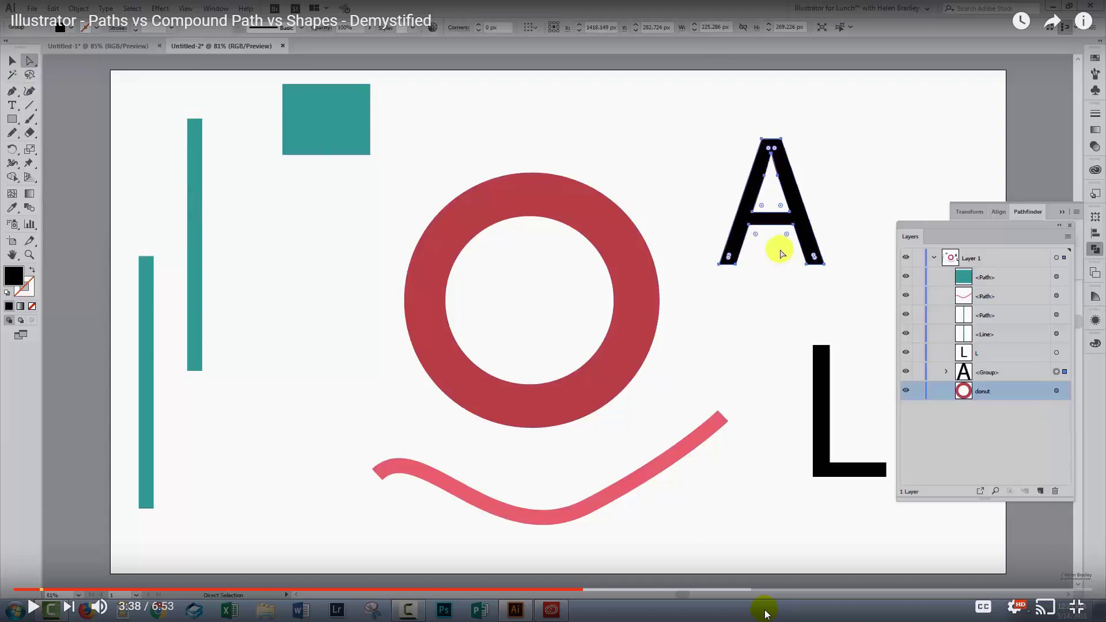
Switch from the paused tutorial to the blank Untitled-3 Illustrator document.
key(alt+Tab)
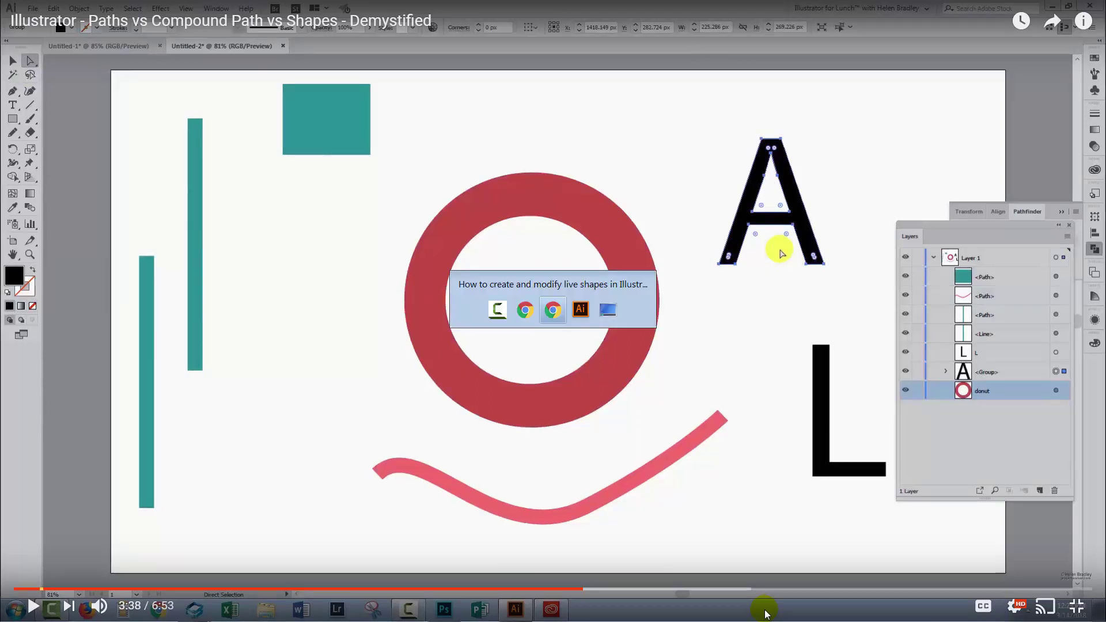
key(alt+Tab)
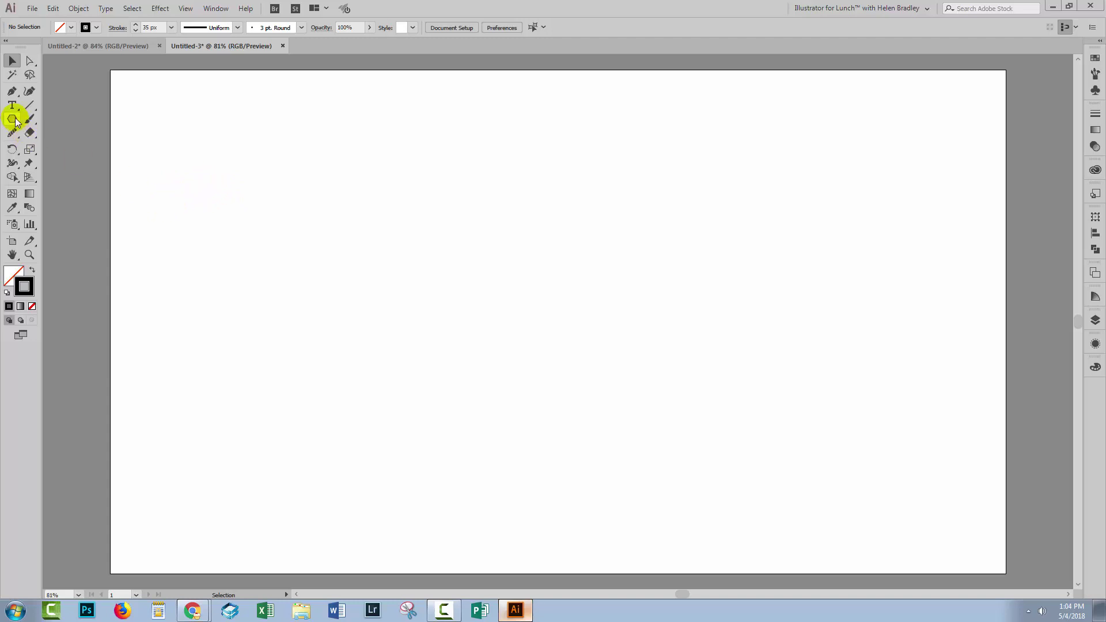
Draw a 260 x 260 px square with the Rectangle Tool and move it onto the artboard.
drag(11, 121, 63, 118)
click(185, 153)
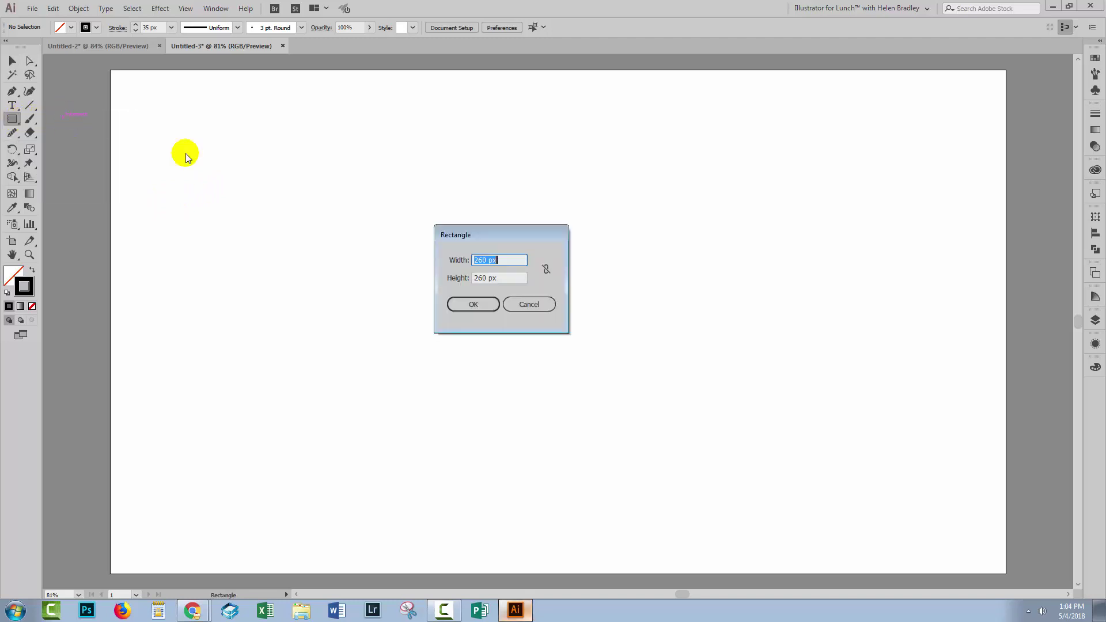
click(473, 304)
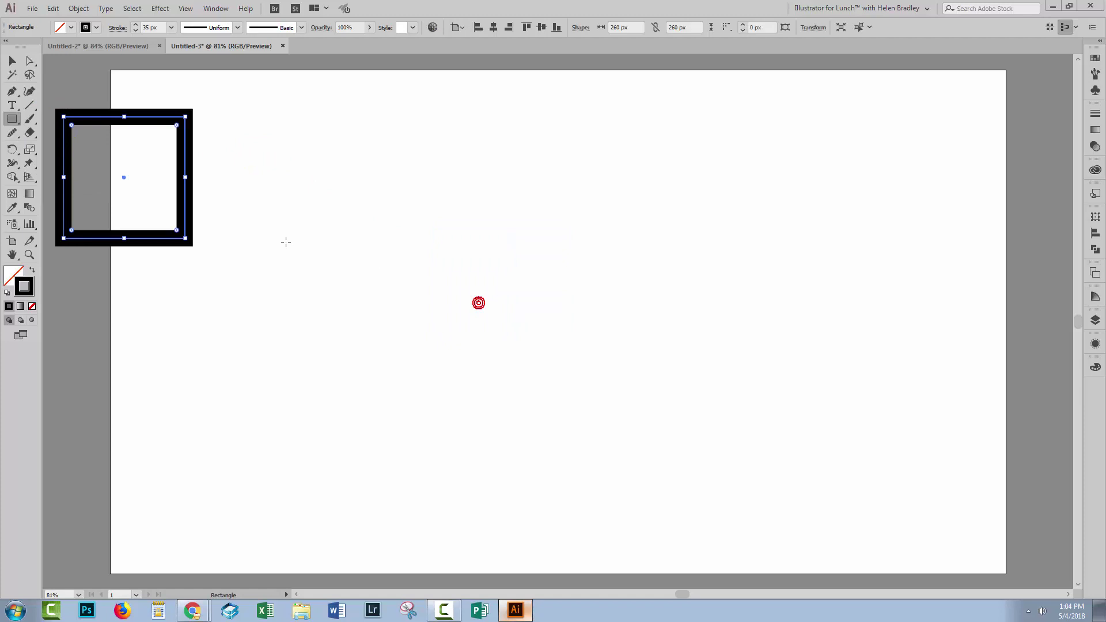
click(9, 60)
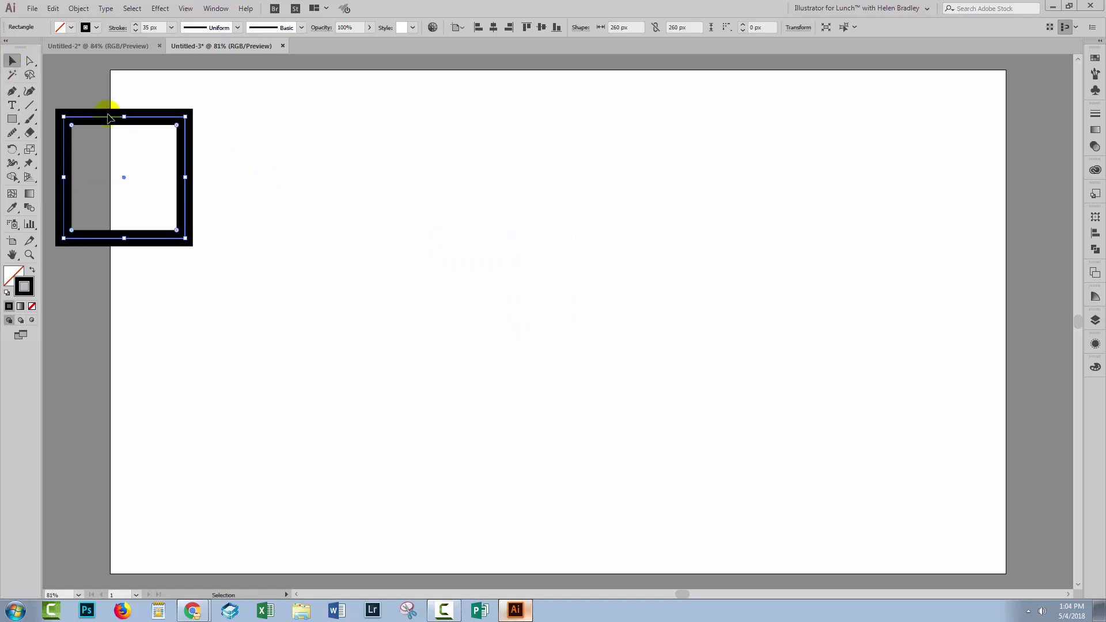
drag(106, 115, 292, 151)
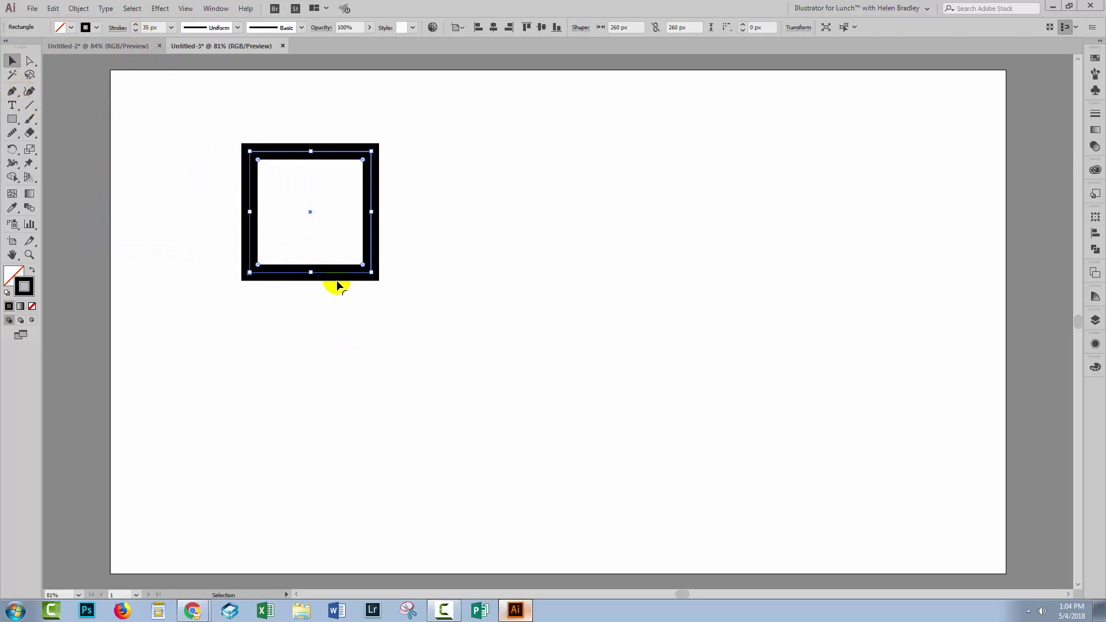
Alt-drag a copy of the square below the original and select the lower copy.
drag(340, 279, 335, 453)
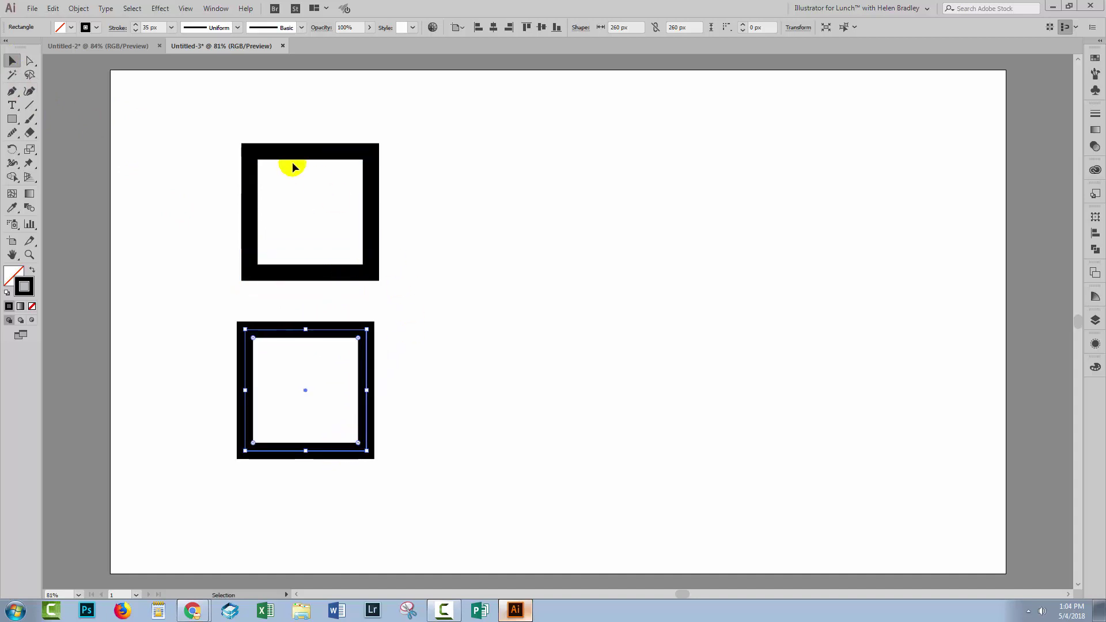
drag(212, 130, 383, 286)
click(322, 226)
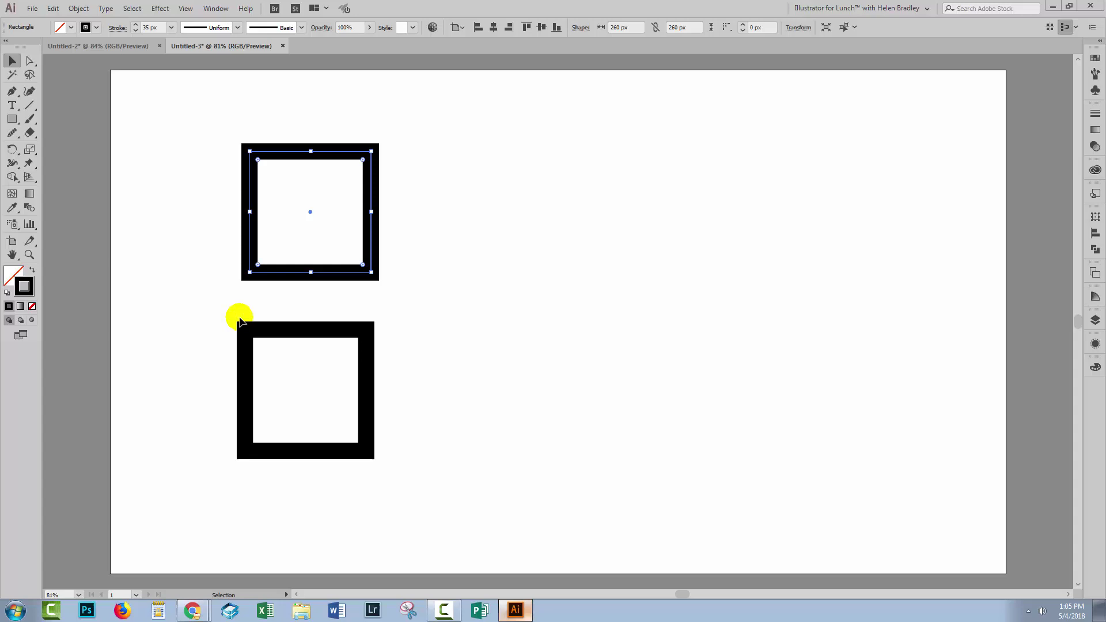
drag(240, 315, 410, 477)
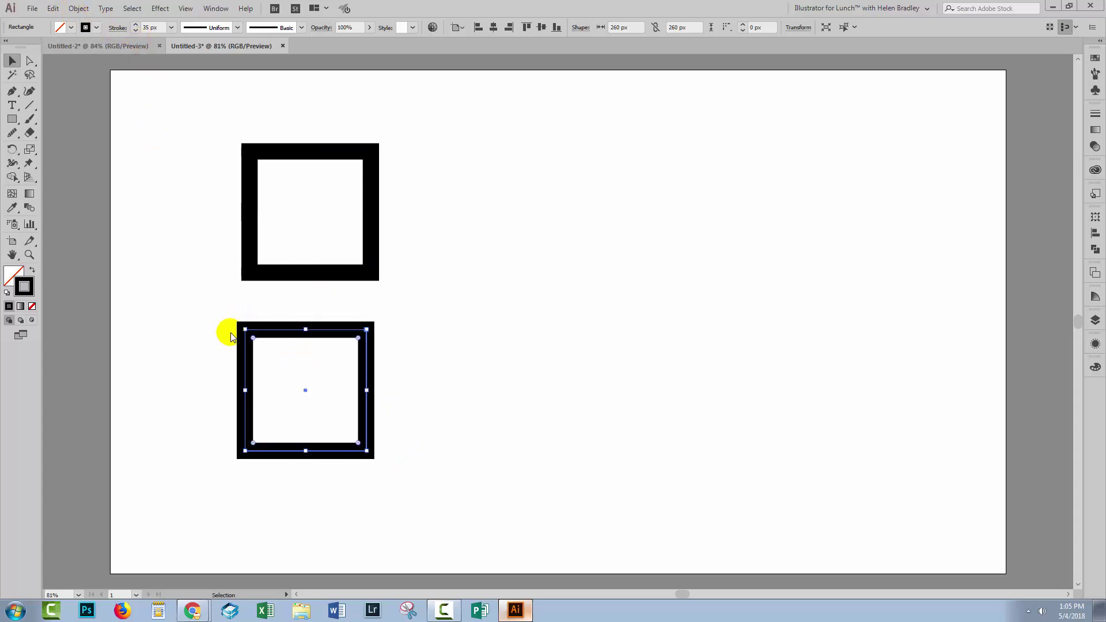
Expand the lower square via Object > Shape > Expand Shape, then select the upper square.
click(79, 8)
mouse_move(100, 286)
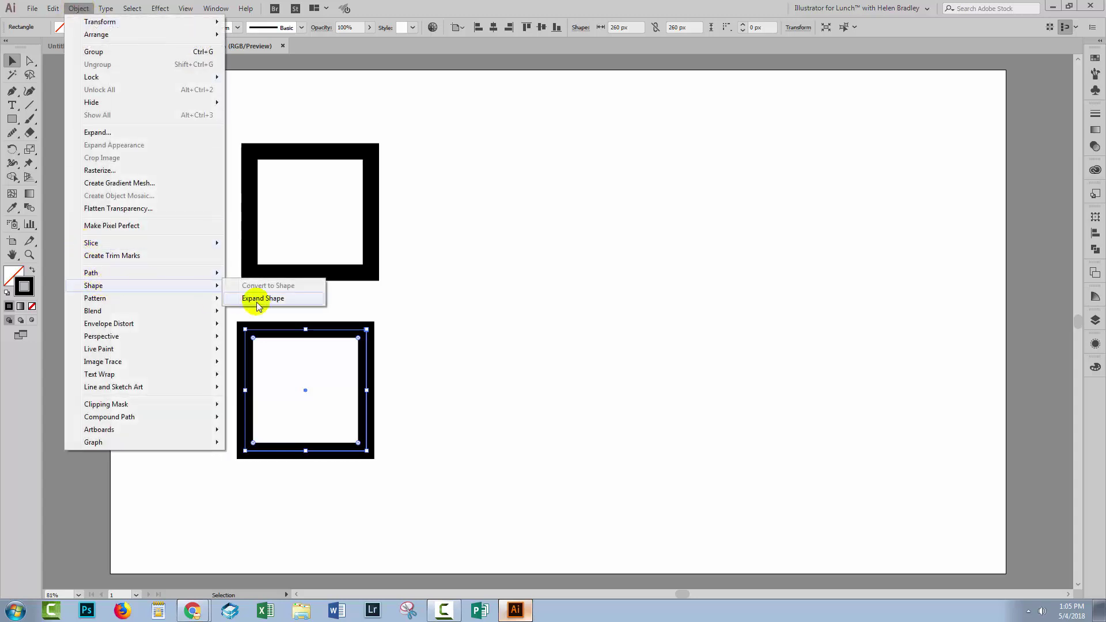
click(268, 298)
click(444, 392)
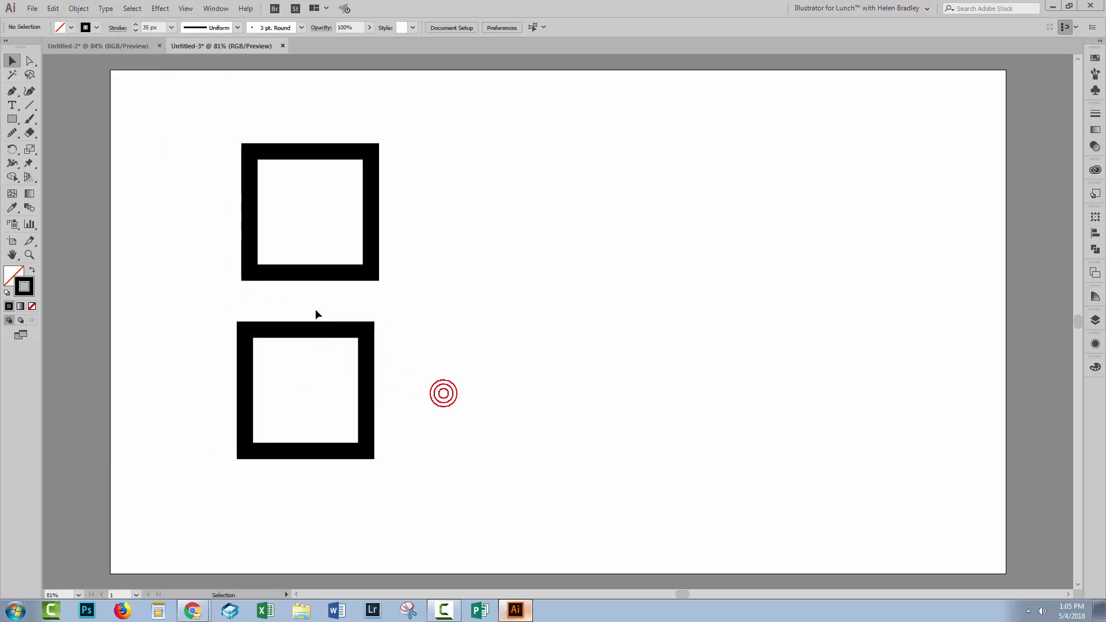
drag(227, 236, 299, 285)
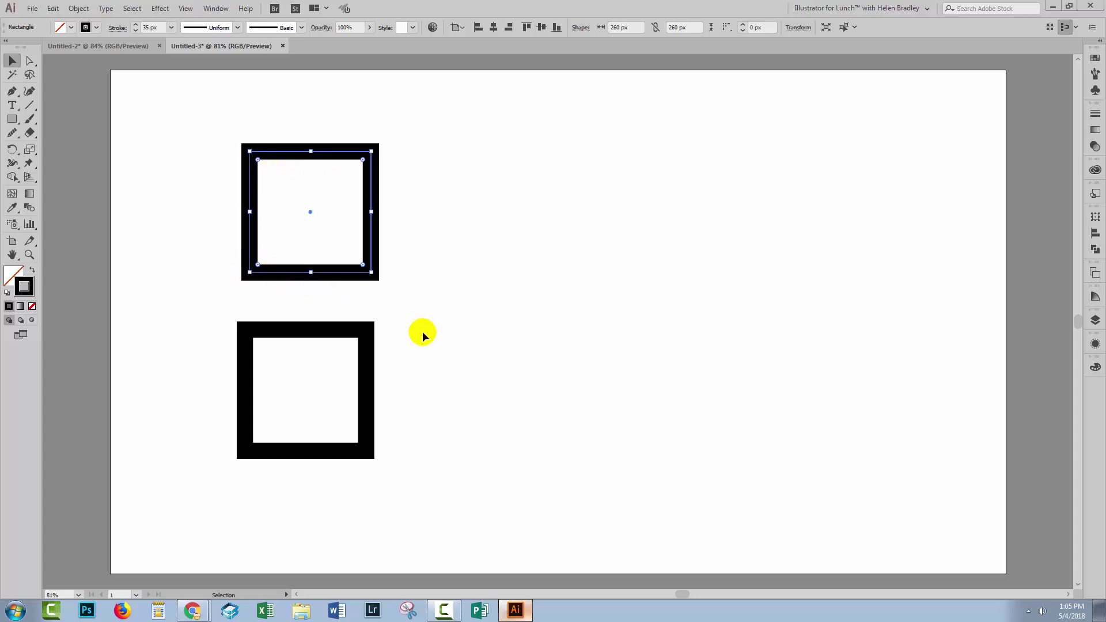
drag(413, 369, 210, 415)
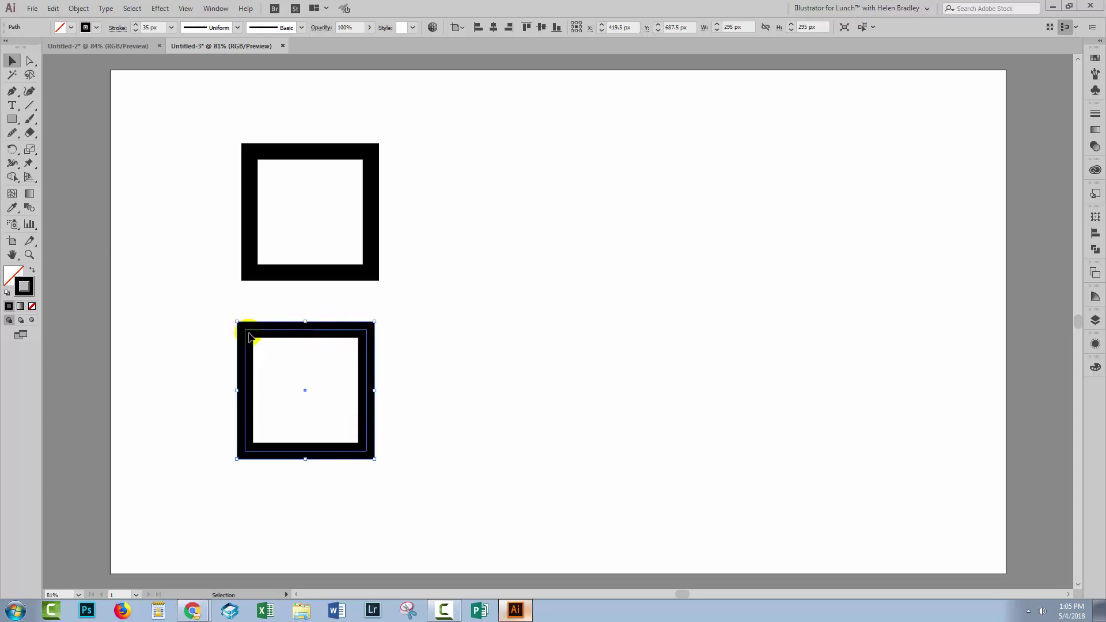
click(118, 27)
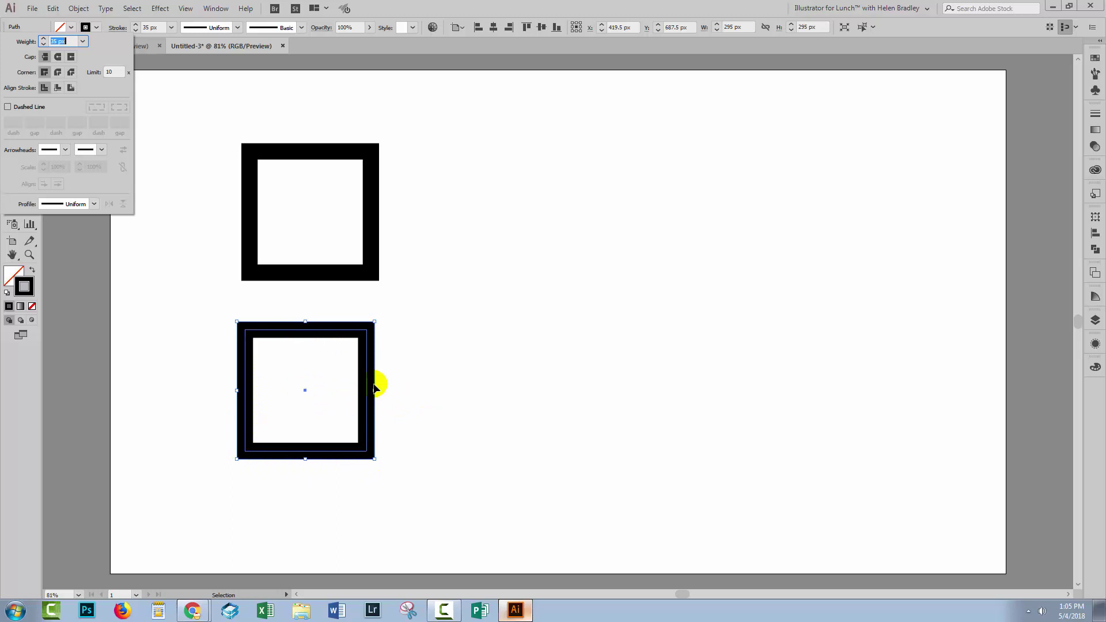
key(Escape)
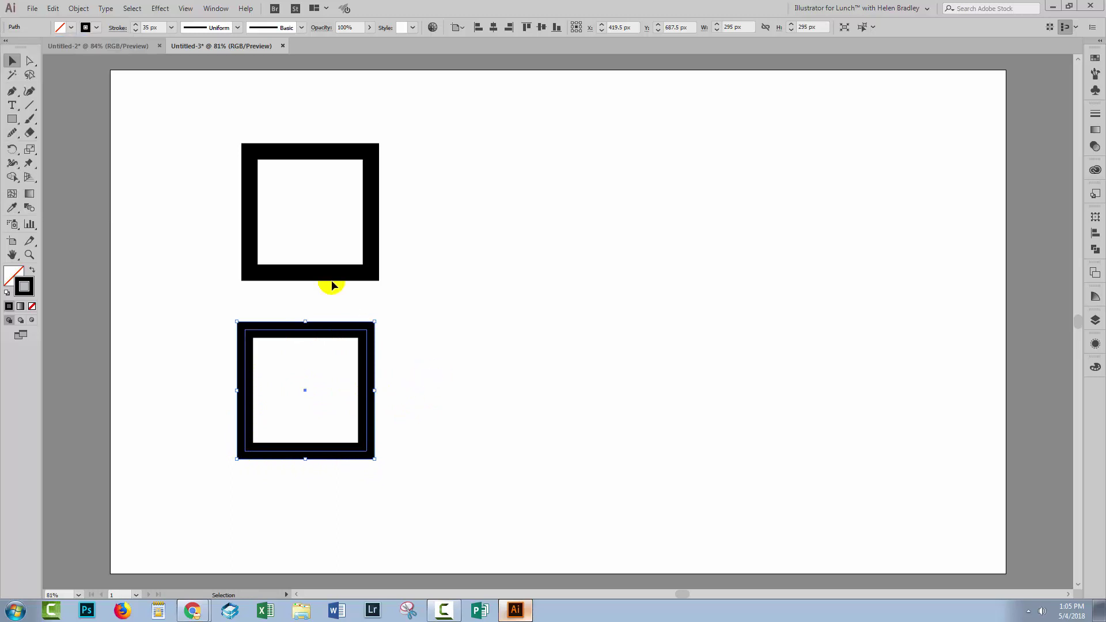
click(303, 272)
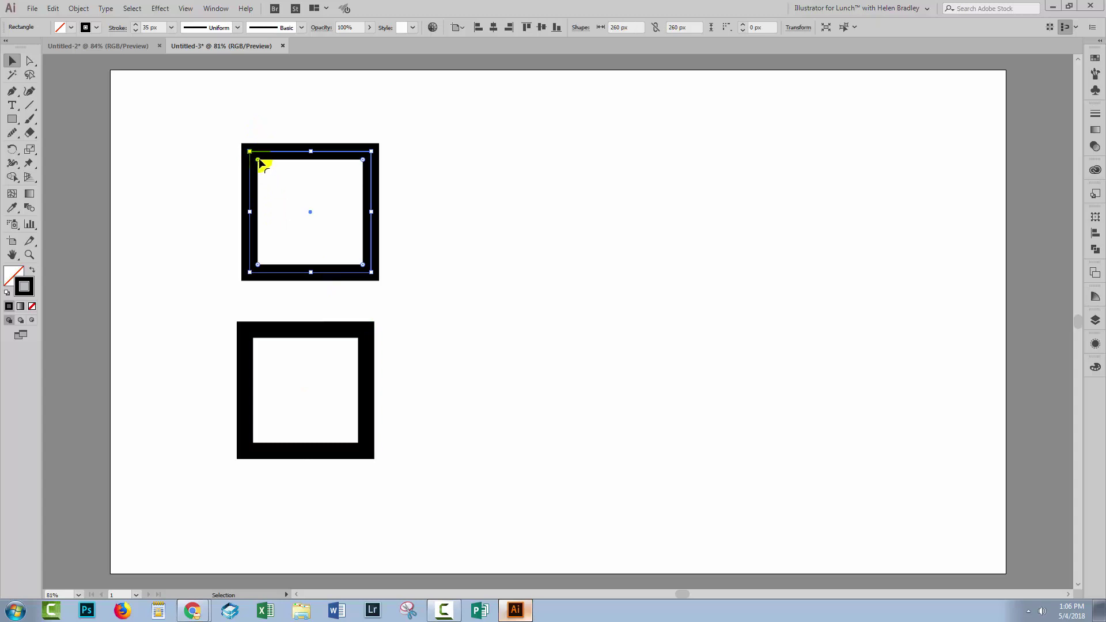
Round all four corners of the upper square to about a 72.148 px radius.
drag(258, 160, 283, 184)
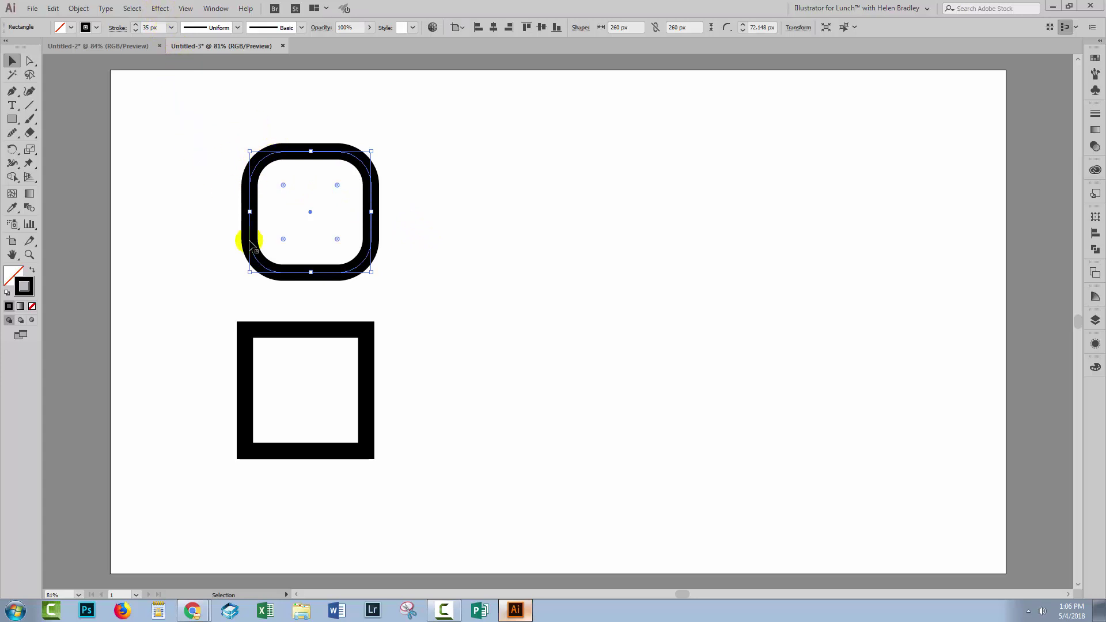
click(406, 258)
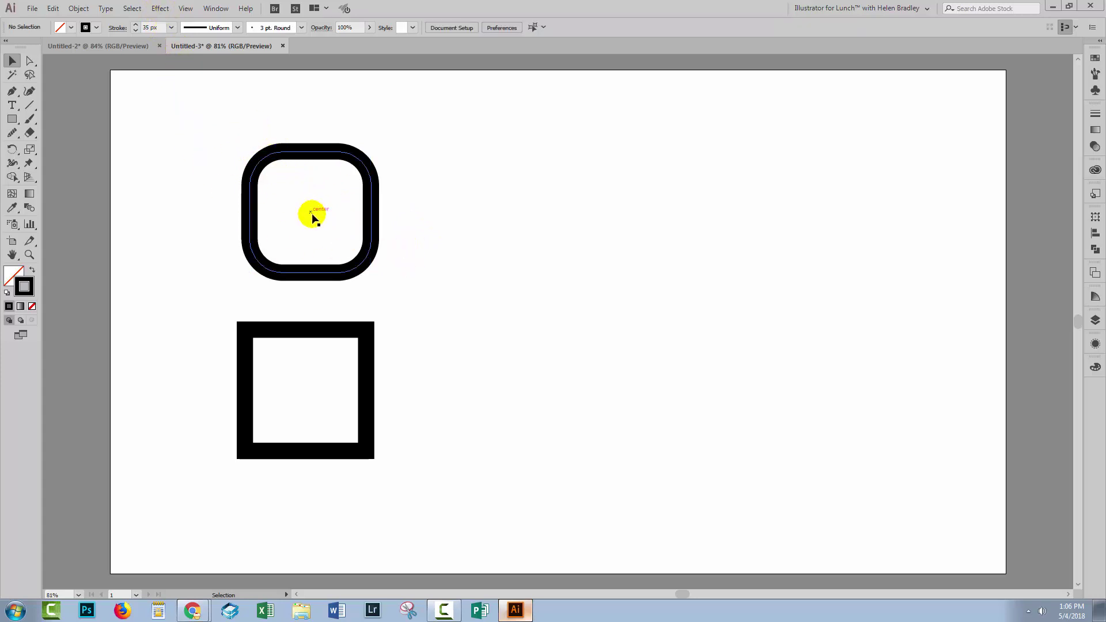
Tighten only the upper square's top-left corner to a 19.68 px radius using Direct Selection.
click(28, 61)
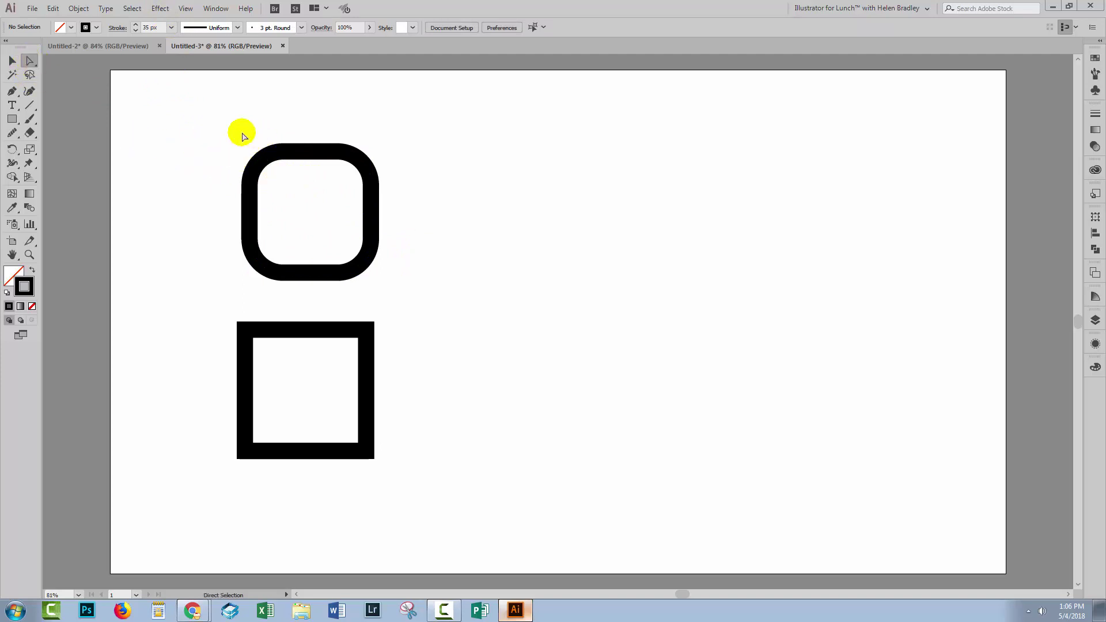
drag(229, 132, 311, 211)
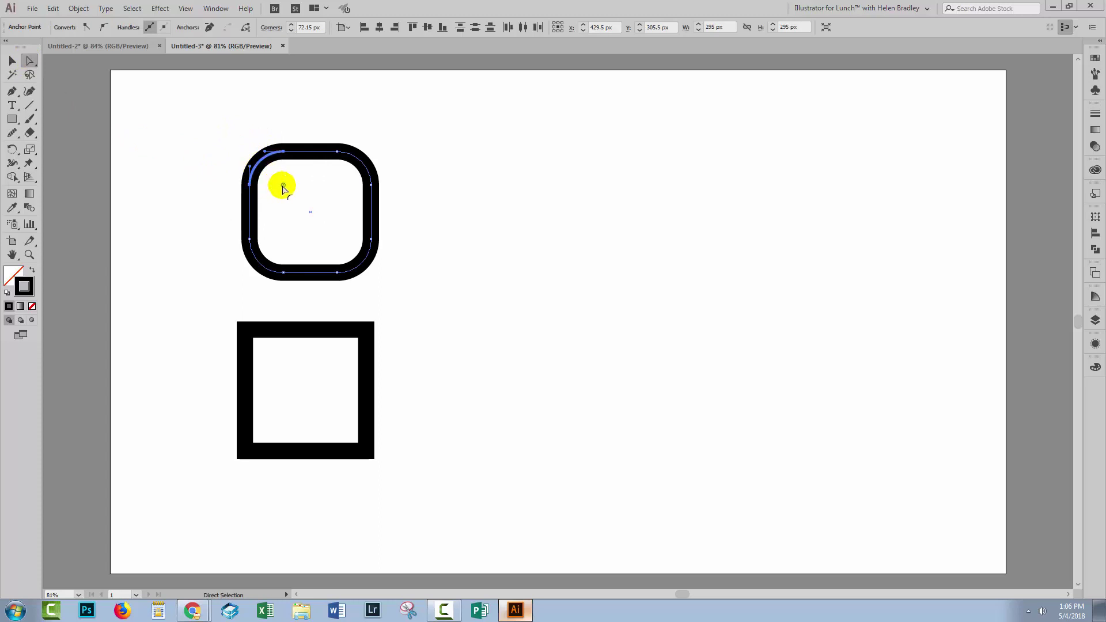
click(282, 185)
drag(282, 185, 261, 162)
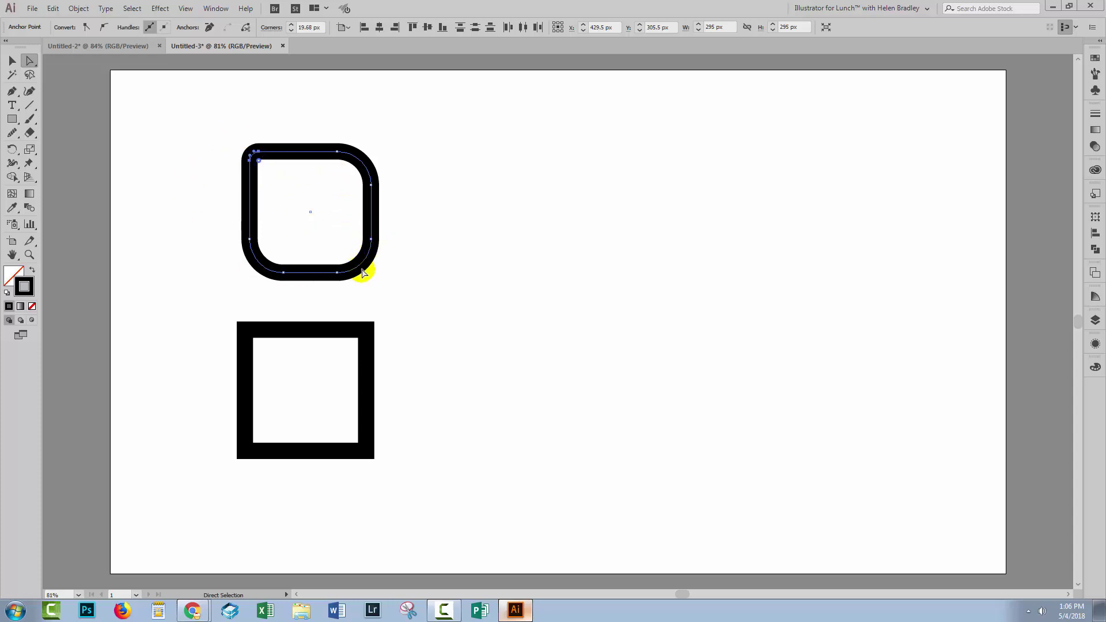
click(420, 284)
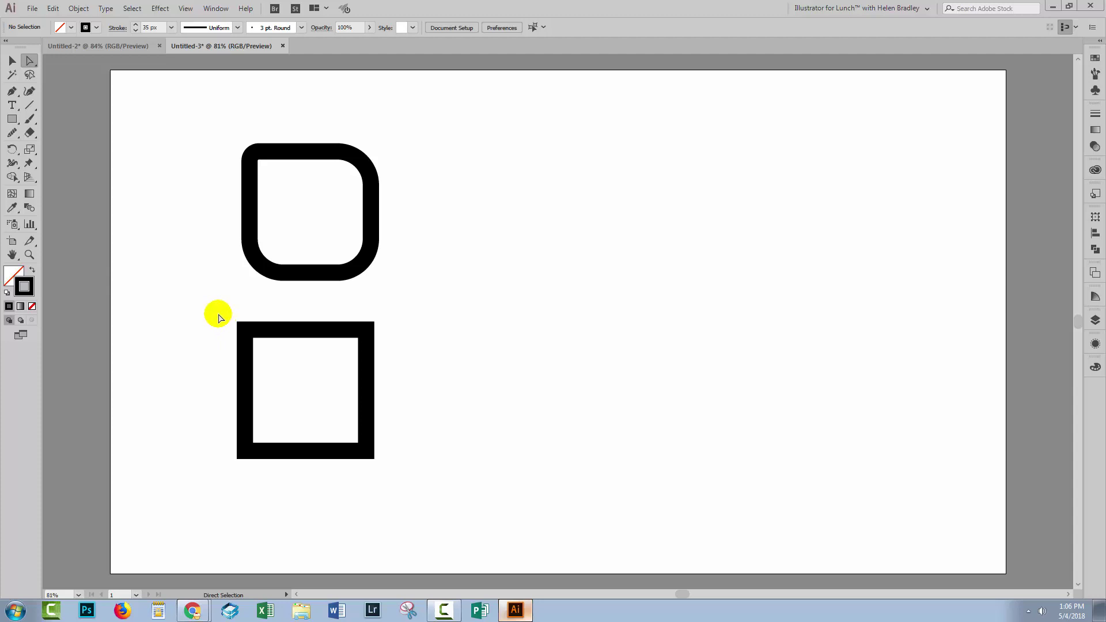
click(12, 60)
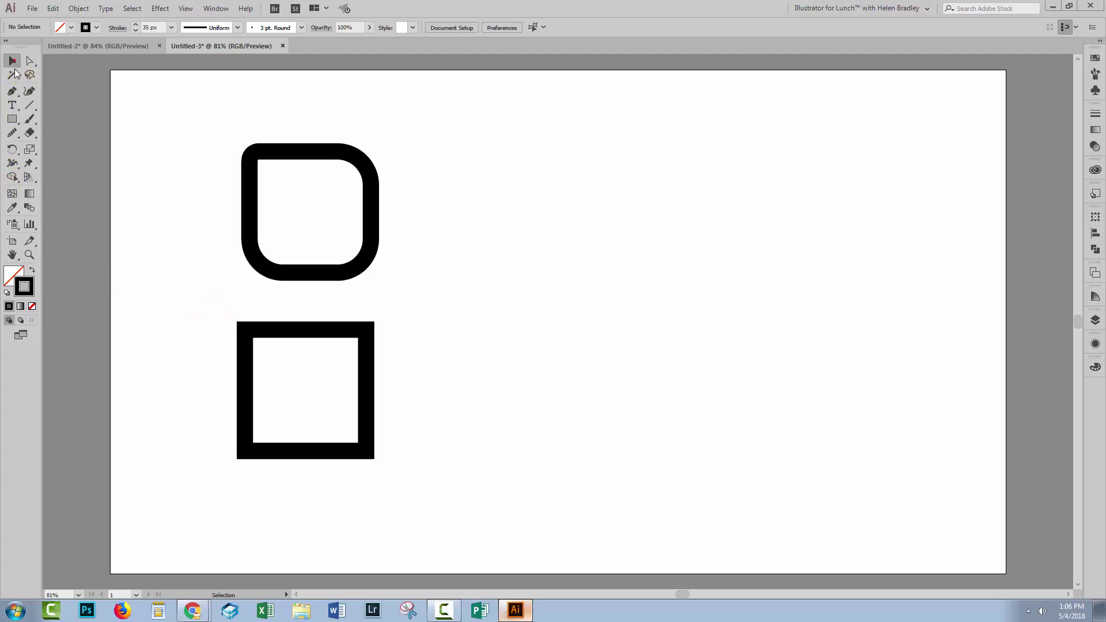
drag(168, 303, 399, 471)
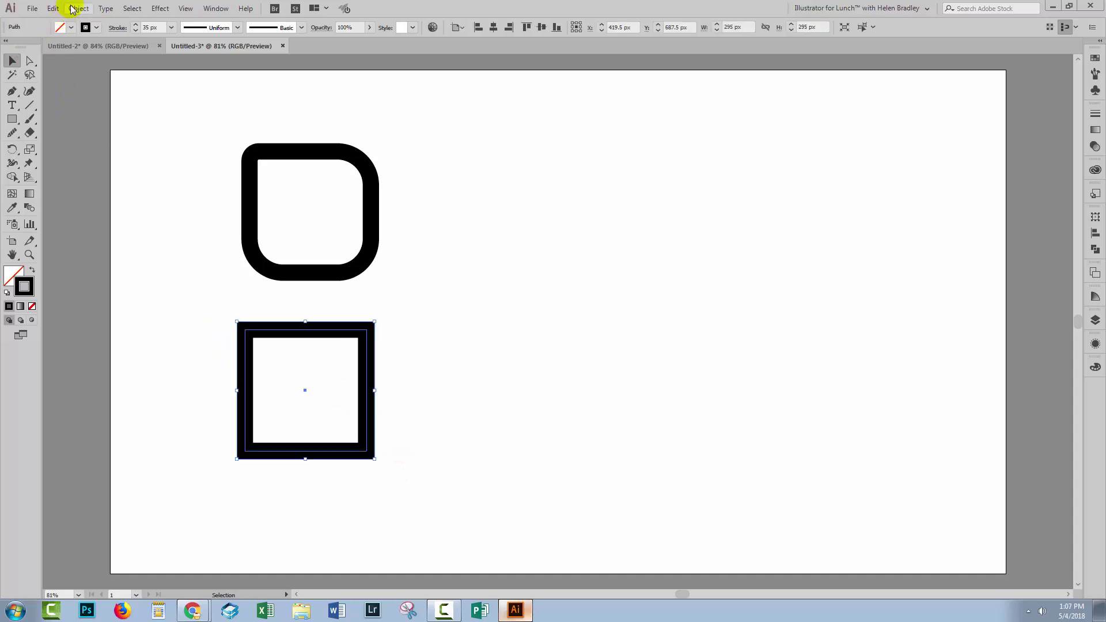
click(492, 395)
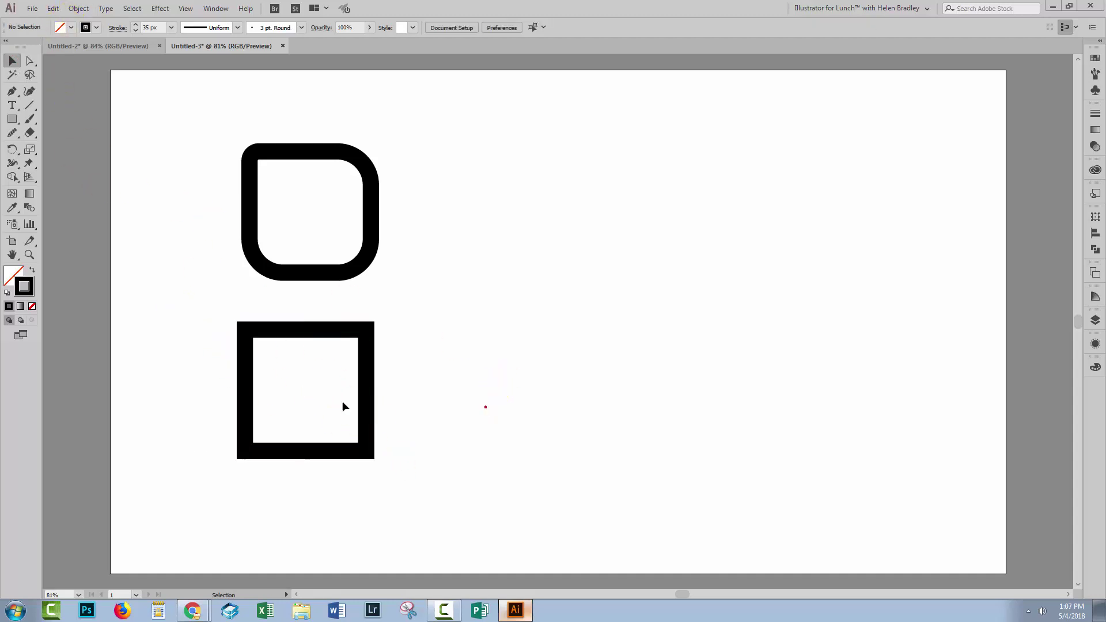
drag(224, 410, 306, 450)
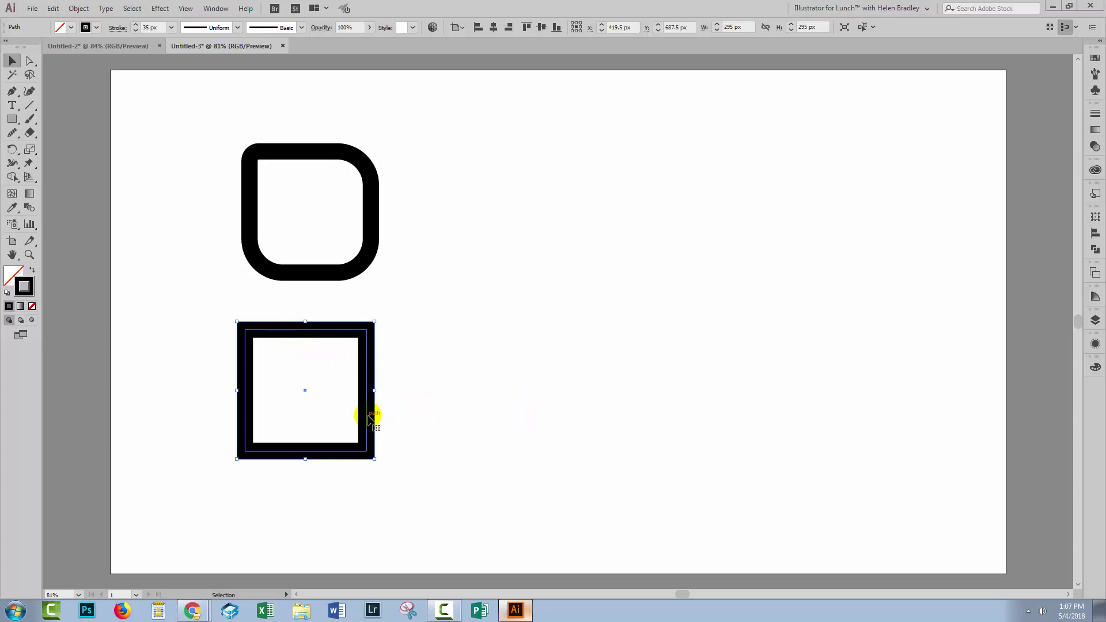
Alt-drag a duplicate of the lower square to its right and select the duplicate.
drag(369, 419, 554, 425)
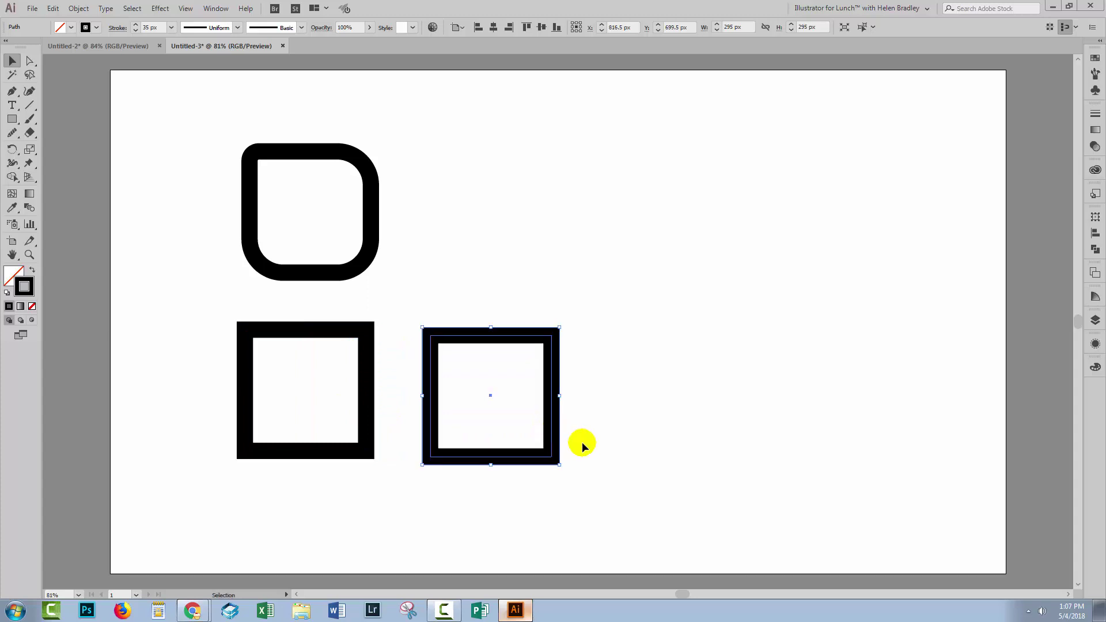
click(583, 443)
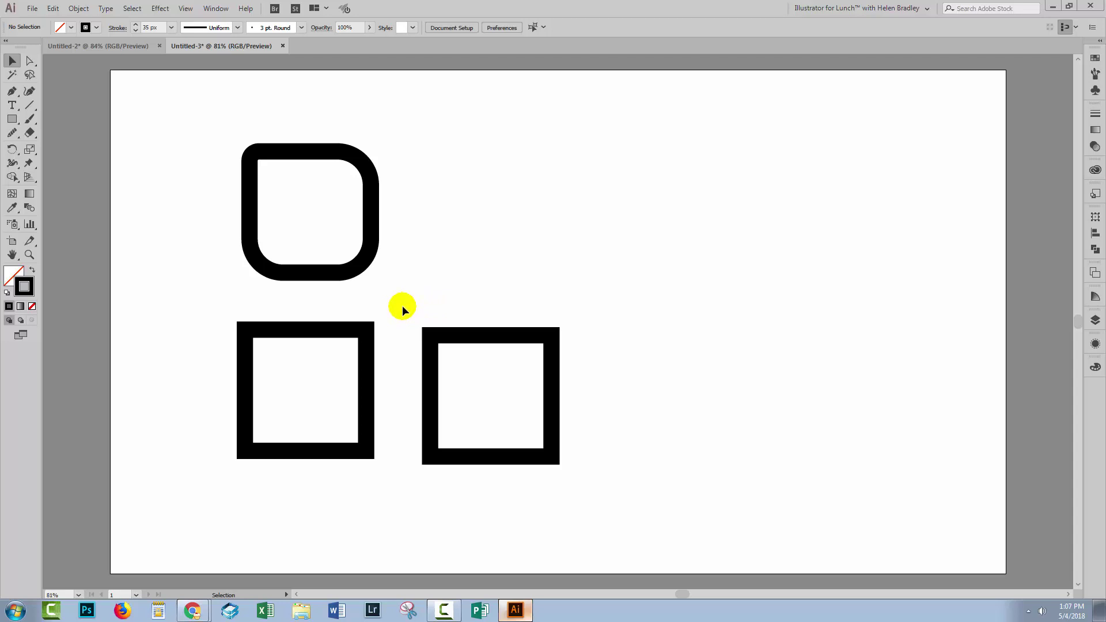
drag(402, 306, 620, 491)
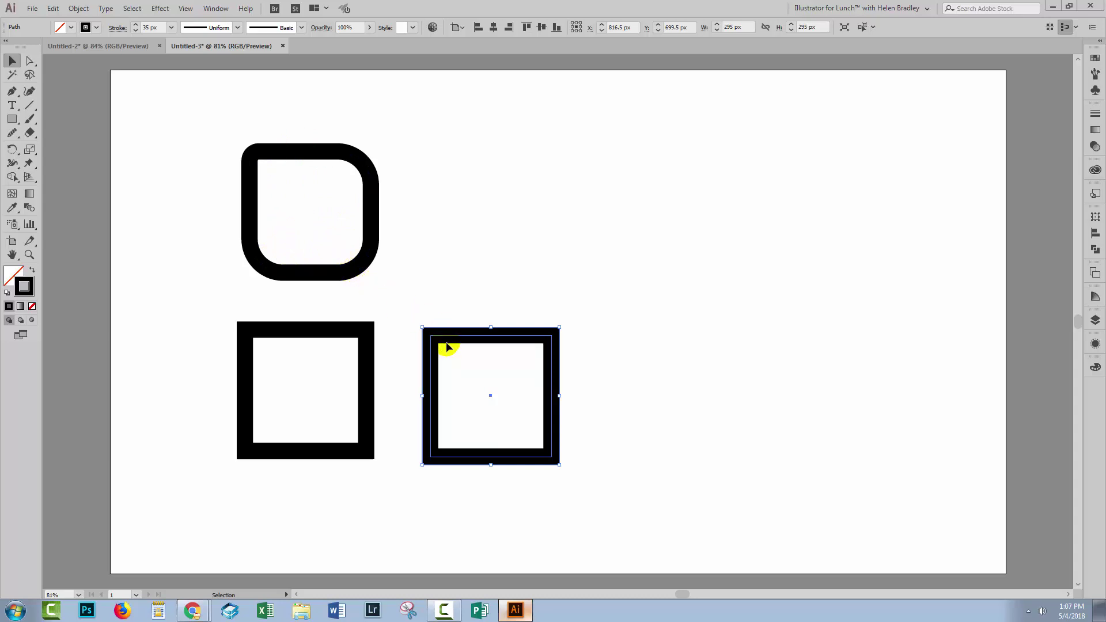
Convert the right-hand square to a live rectangle and round all its corners.
click(75, 11)
mouse_move(158, 283)
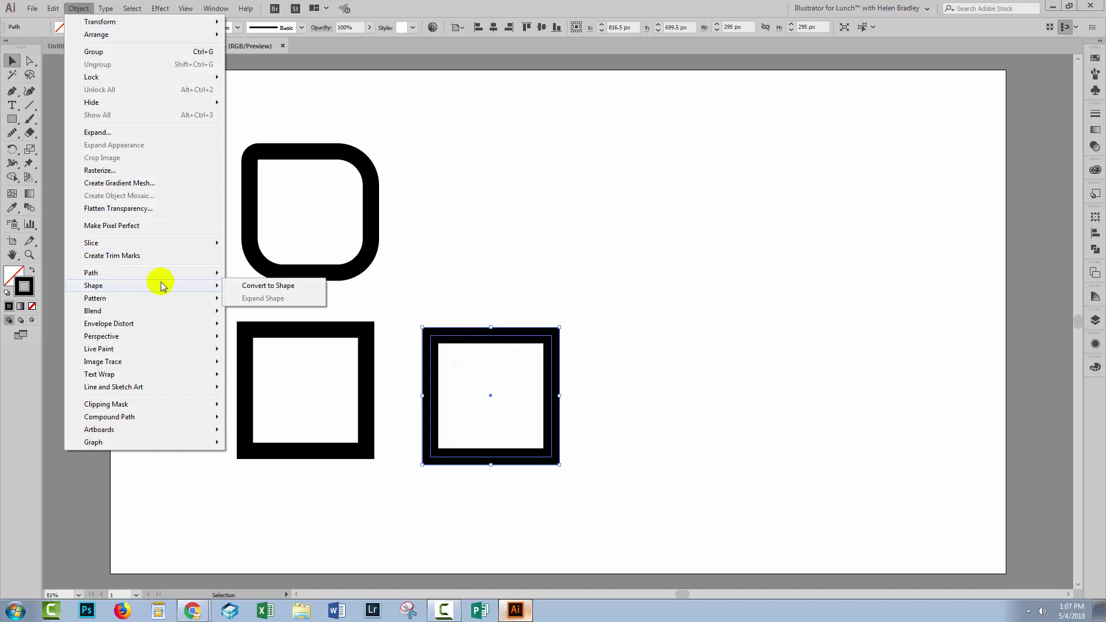
click(264, 286)
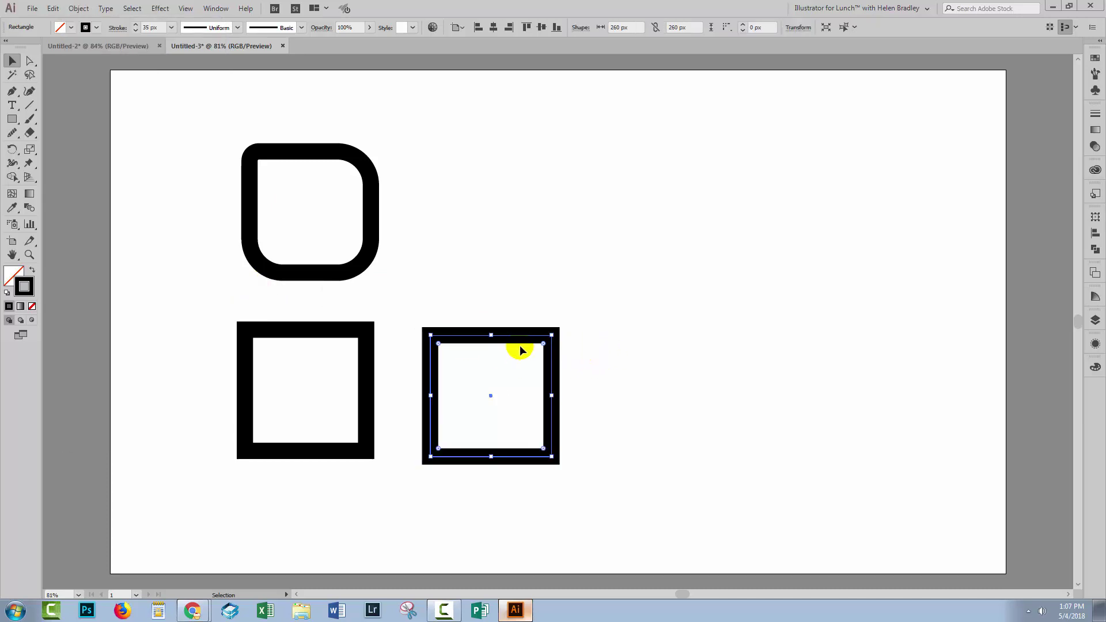
drag(543, 344, 509, 372)
Deepen the right-hand square's corner radius to about 90.914 px.
click(528, 375)
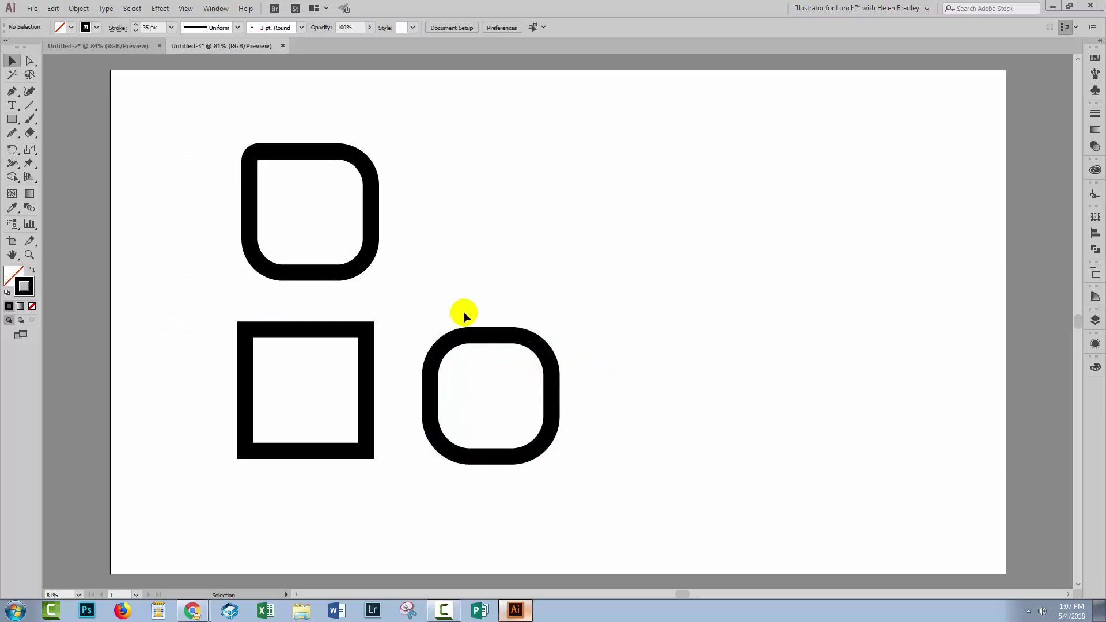
drag(465, 312, 531, 414)
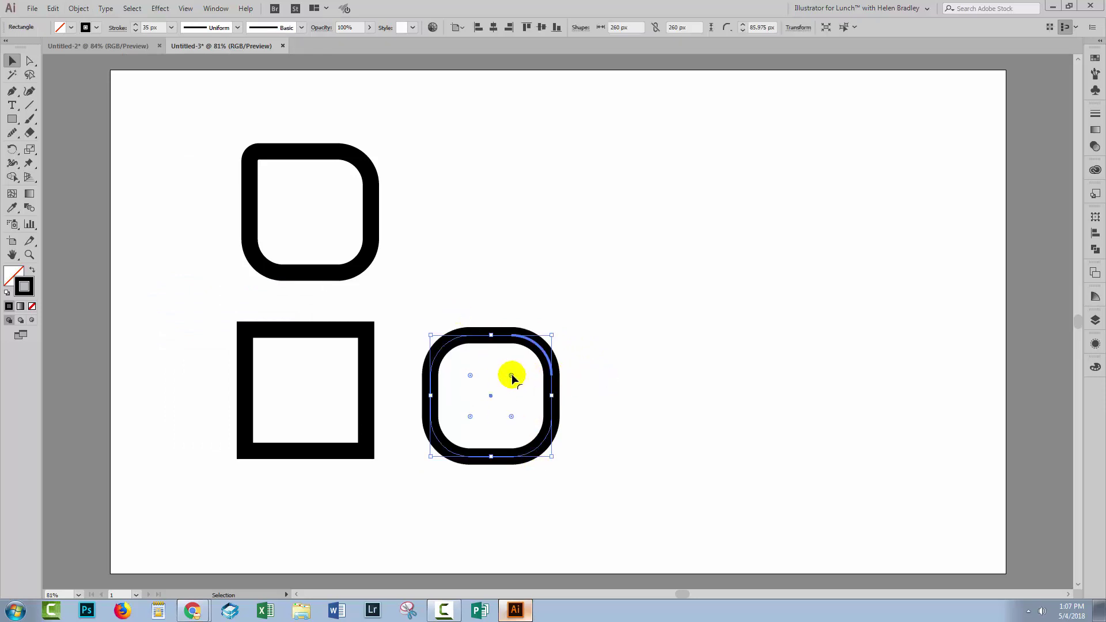
drag(509, 375, 482, 396)
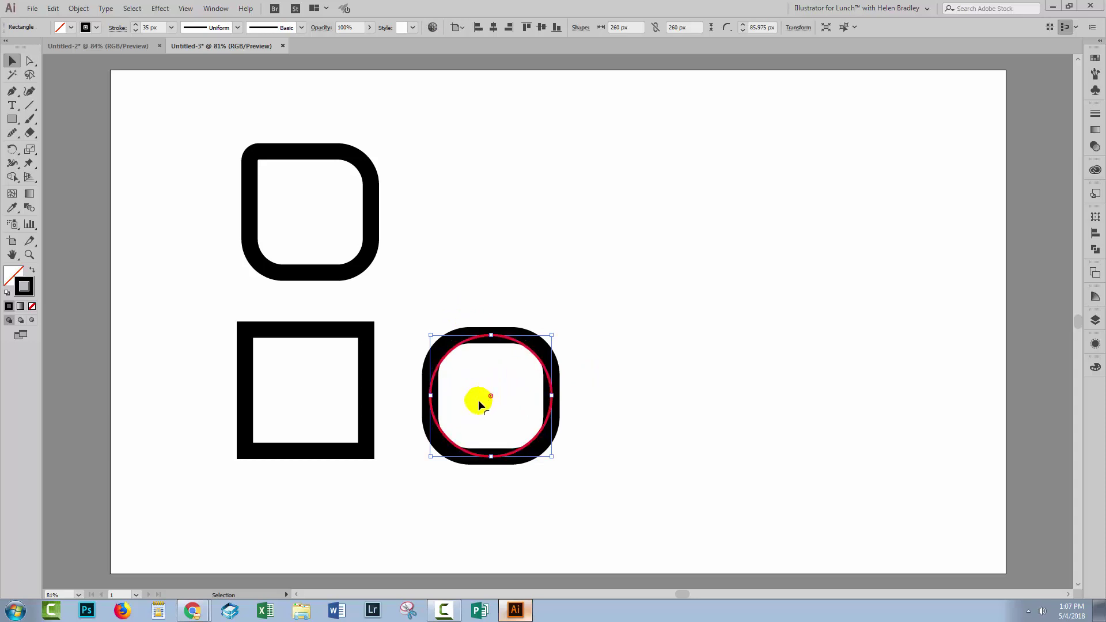
drag(478, 400, 475, 403)
drag(475, 404, 507, 351)
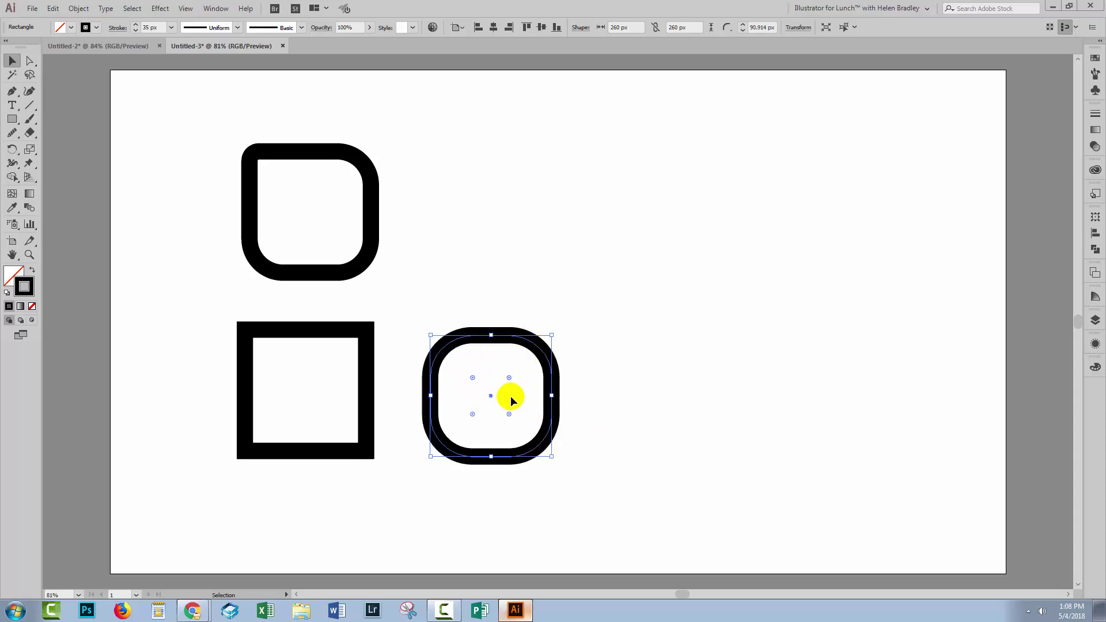
click(617, 429)
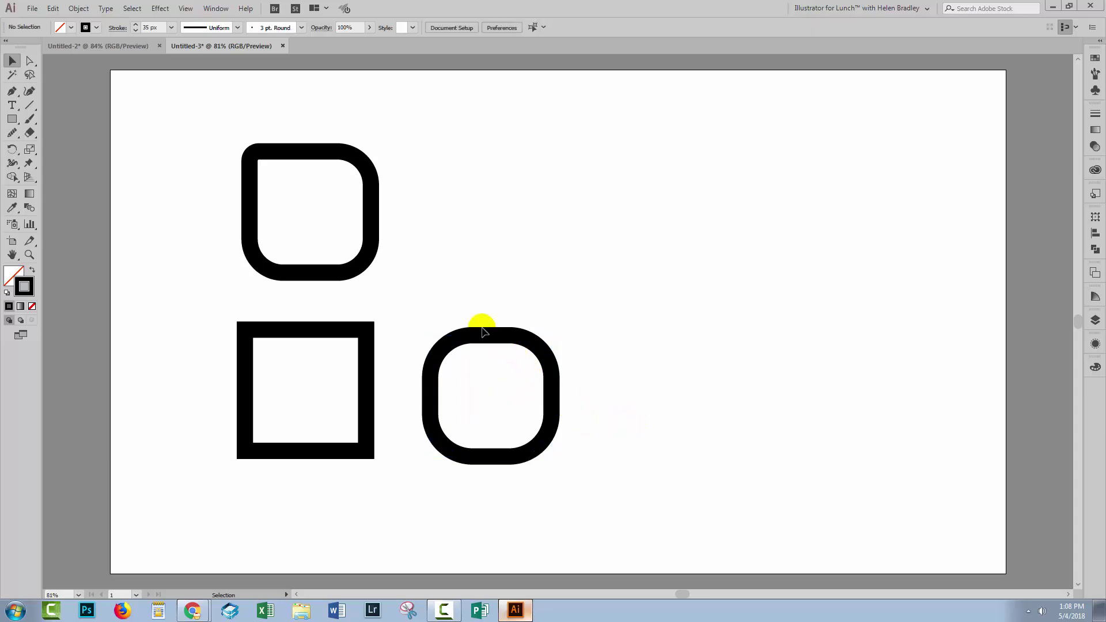
drag(491, 389, 492, 389)
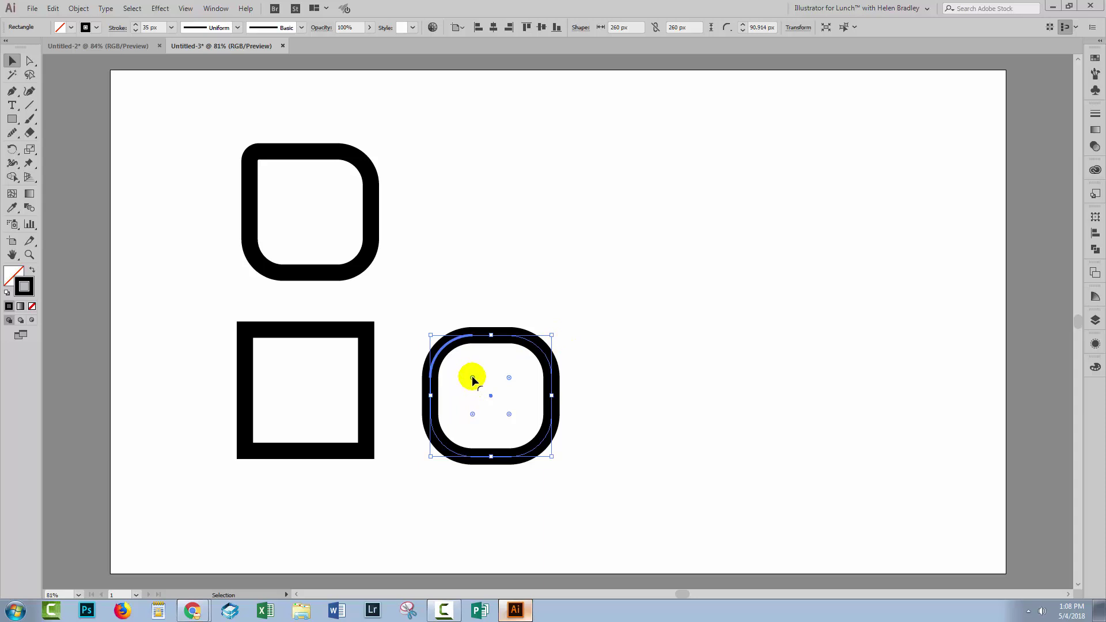
Show the Transform panel and enlarge only the top-left corner radius to about 169.09 px.
key(shift+F8)
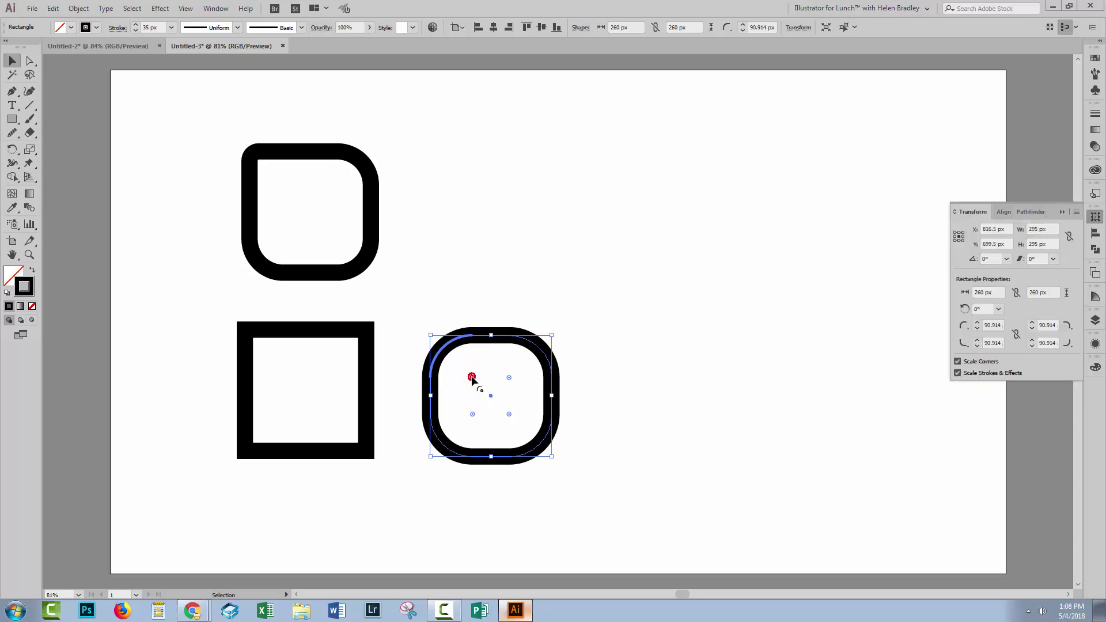
click(613, 451)
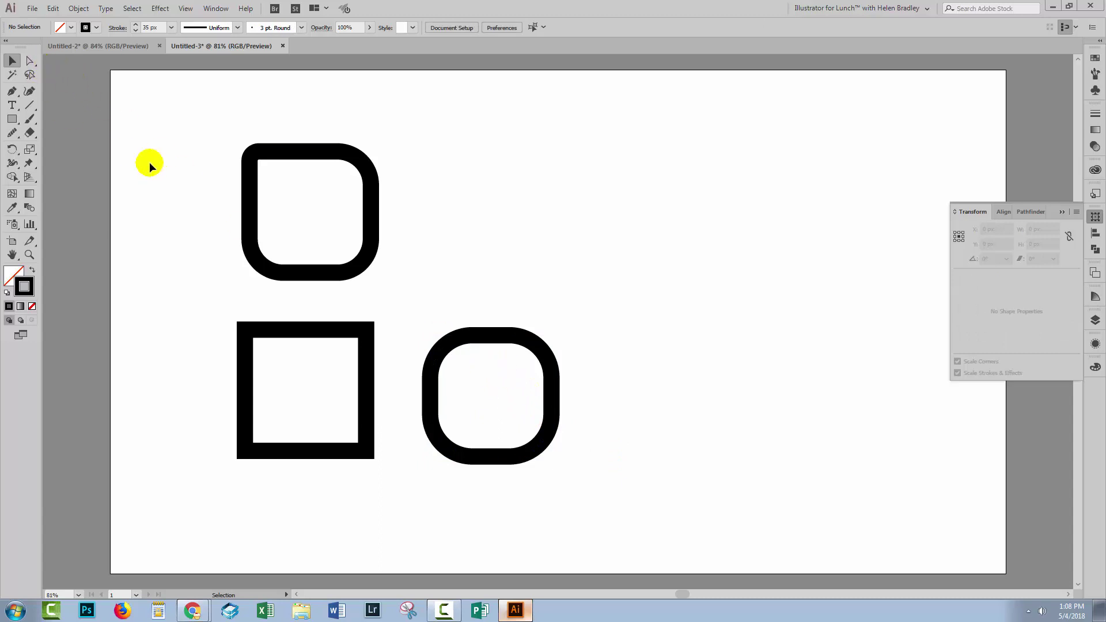
click(29, 60)
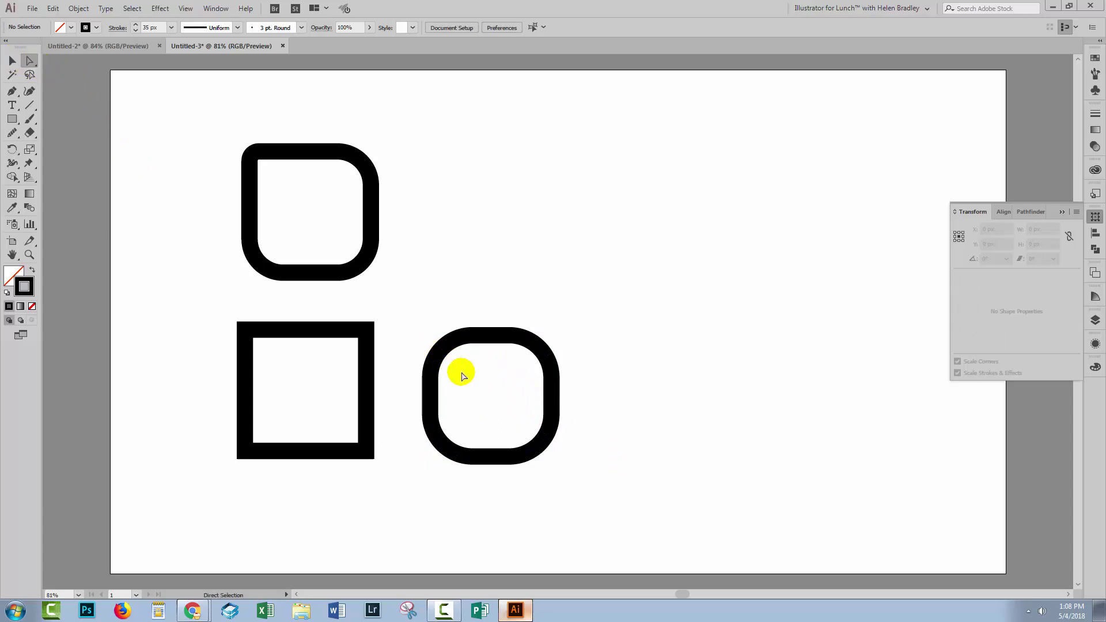
click(443, 349)
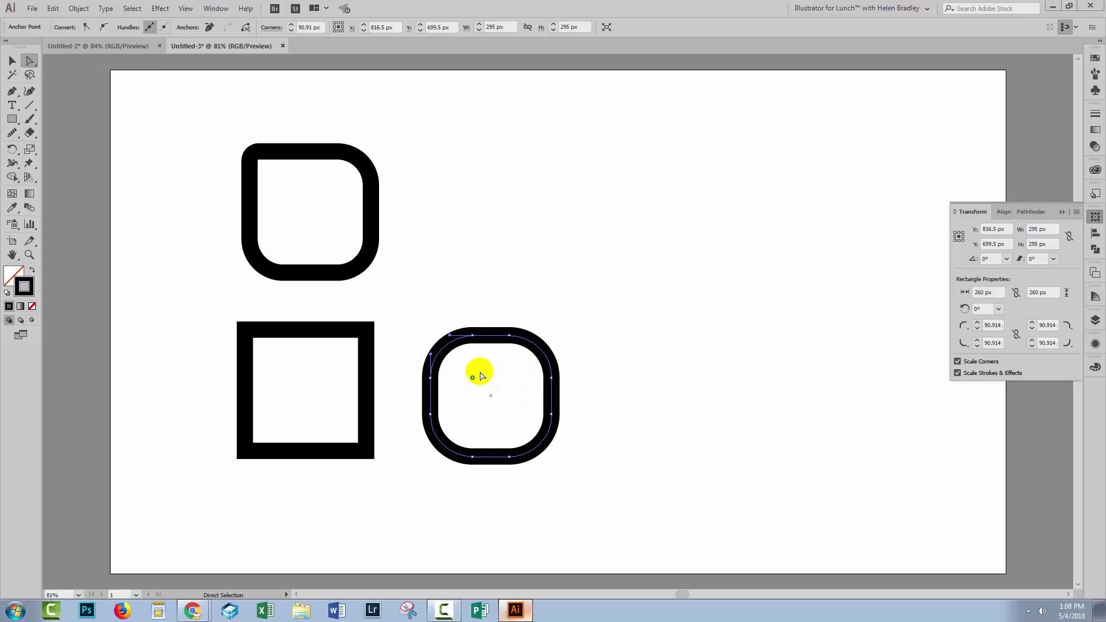
drag(472, 378, 522, 421)
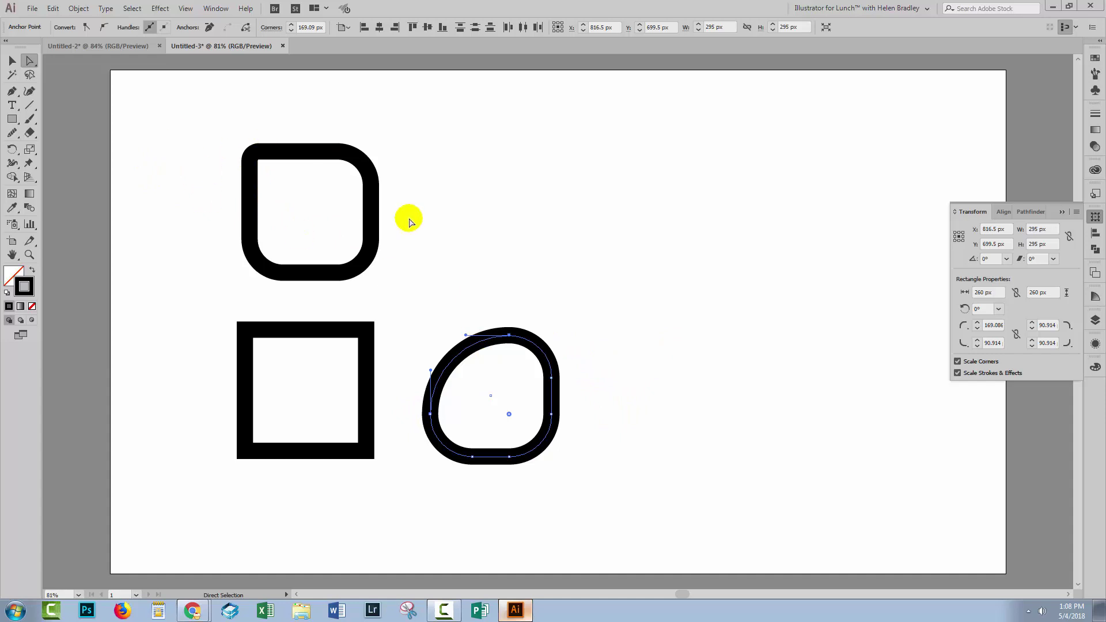
Select the top rounded square and switch to the Direct Selection tool.
click(12, 61)
click(266, 163)
drag(228, 136, 299, 200)
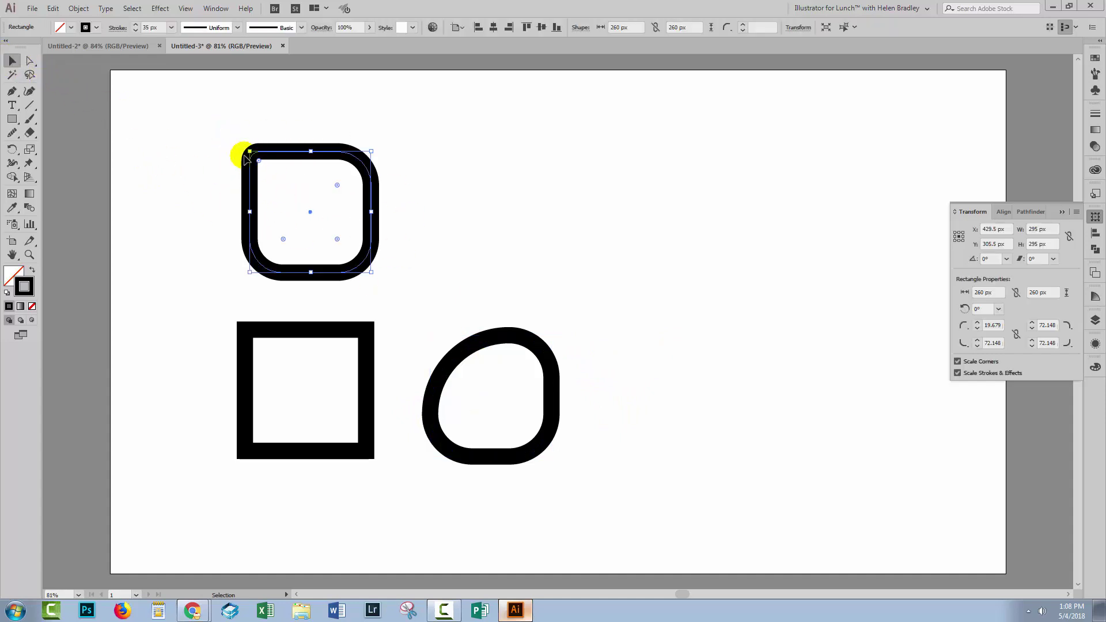
click(29, 61)
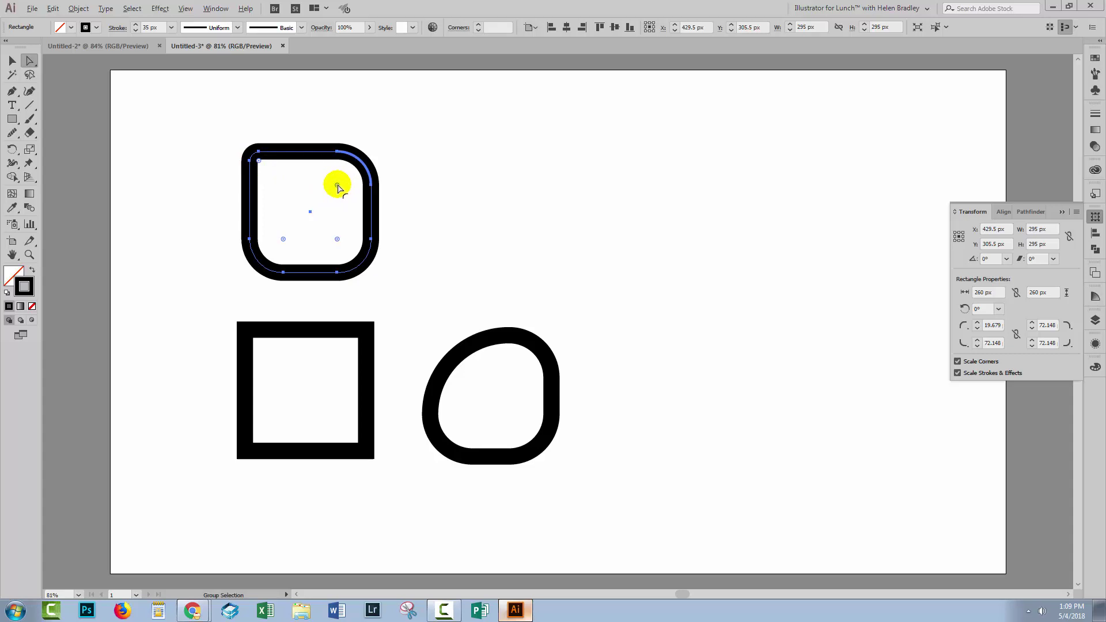
Alt-click the corner widget to cycle the corners to Chamfer, making an octagon.
alt+click(338, 187)
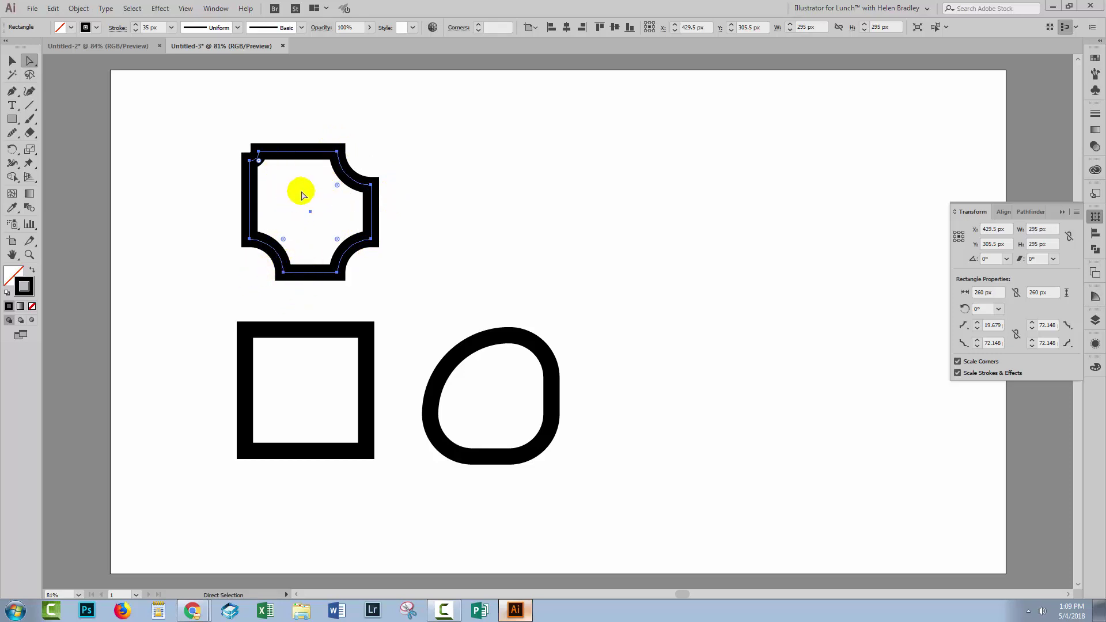
alt+click(337, 186)
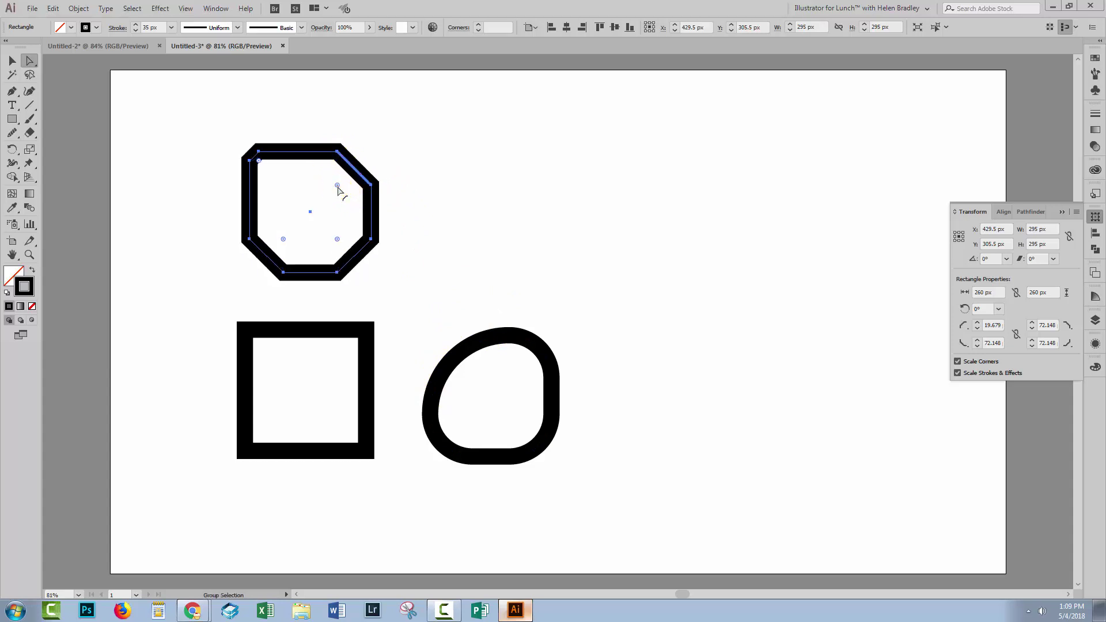
alt+click(337, 186)
alt+click(338, 186)
alt+click(337, 187)
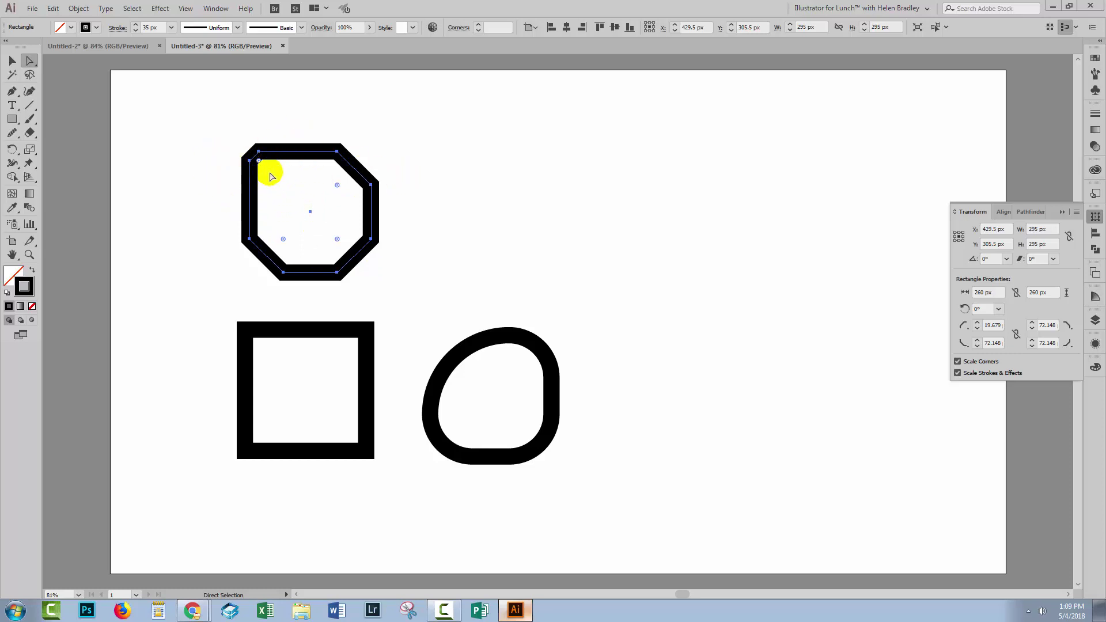
click(11, 60)
Select the octagon and dock the Properties panel beside Transform to show individual corner settings.
drag(196, 119, 399, 278)
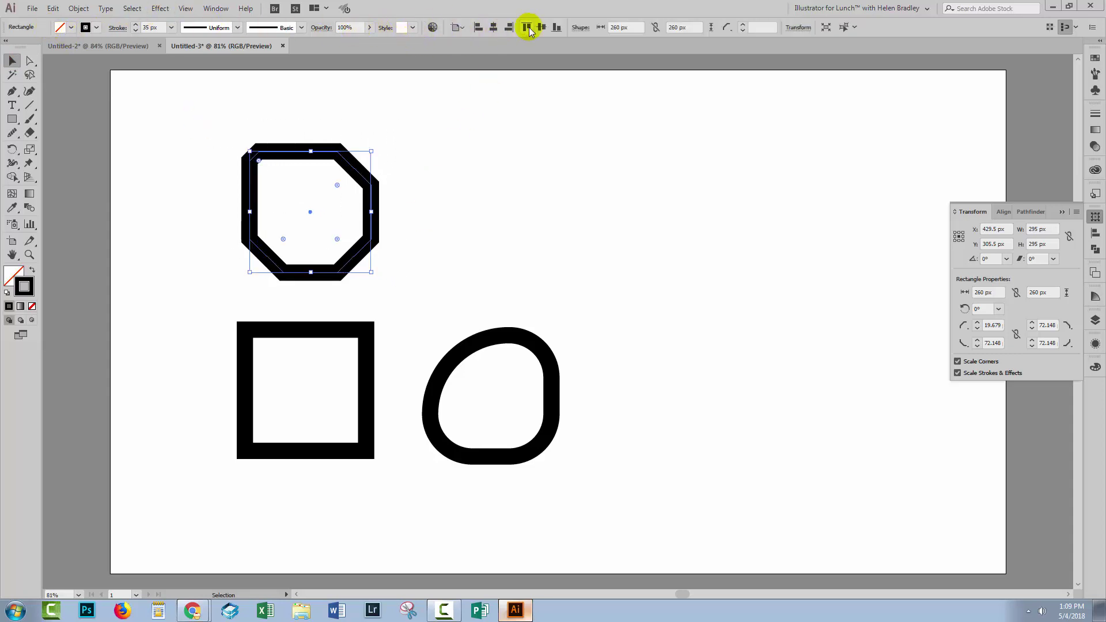
click(581, 29)
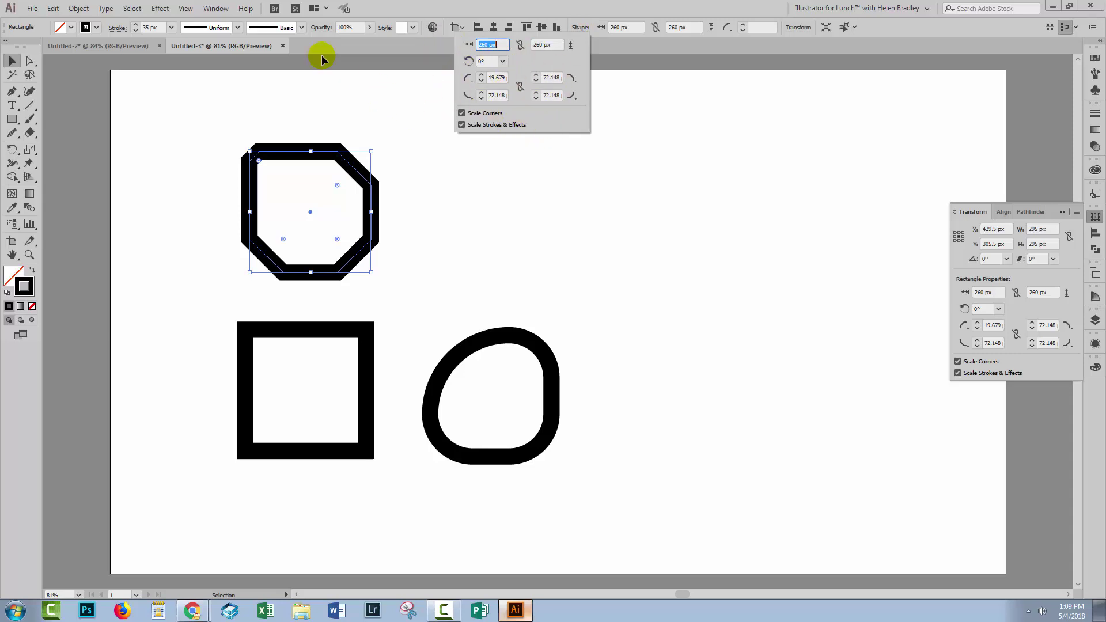
click(218, 9)
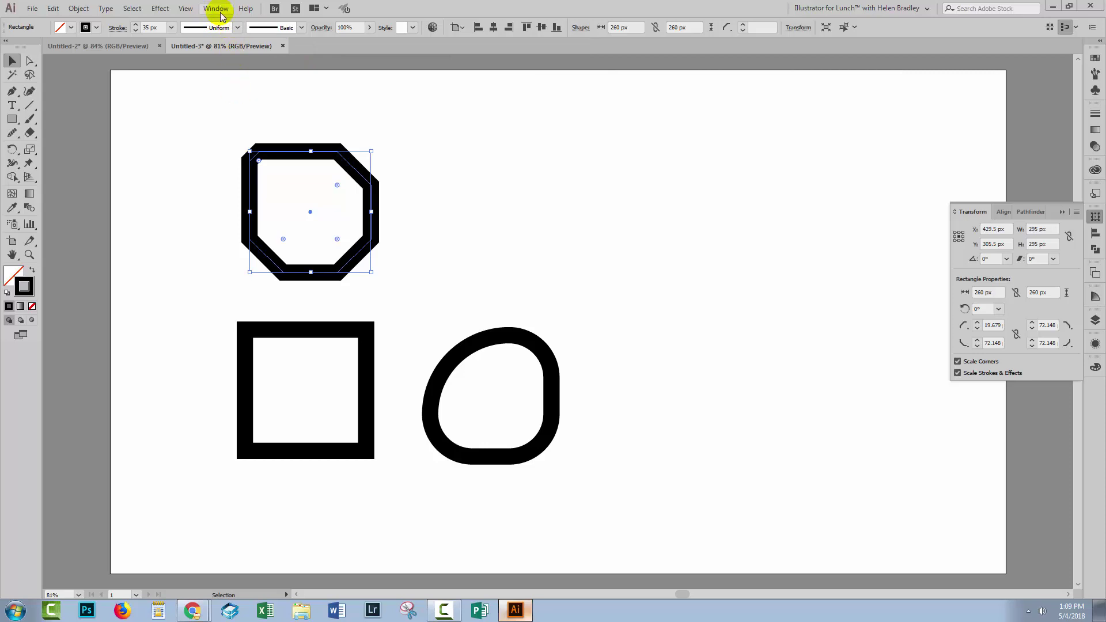
click(218, 9)
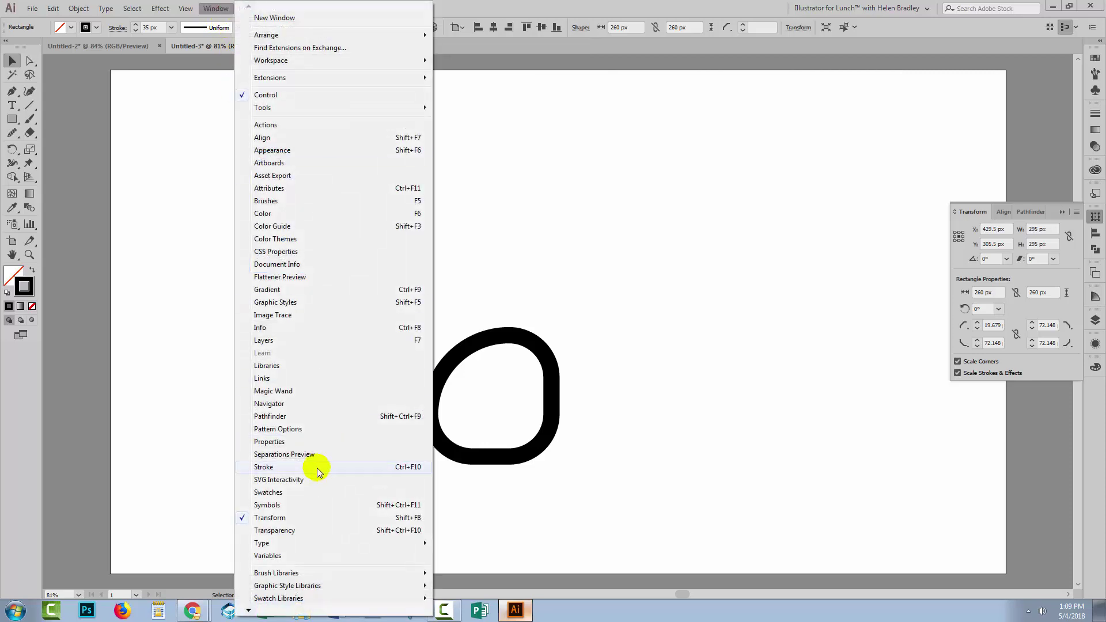
click(260, 441)
drag(94, 179, 638, 144)
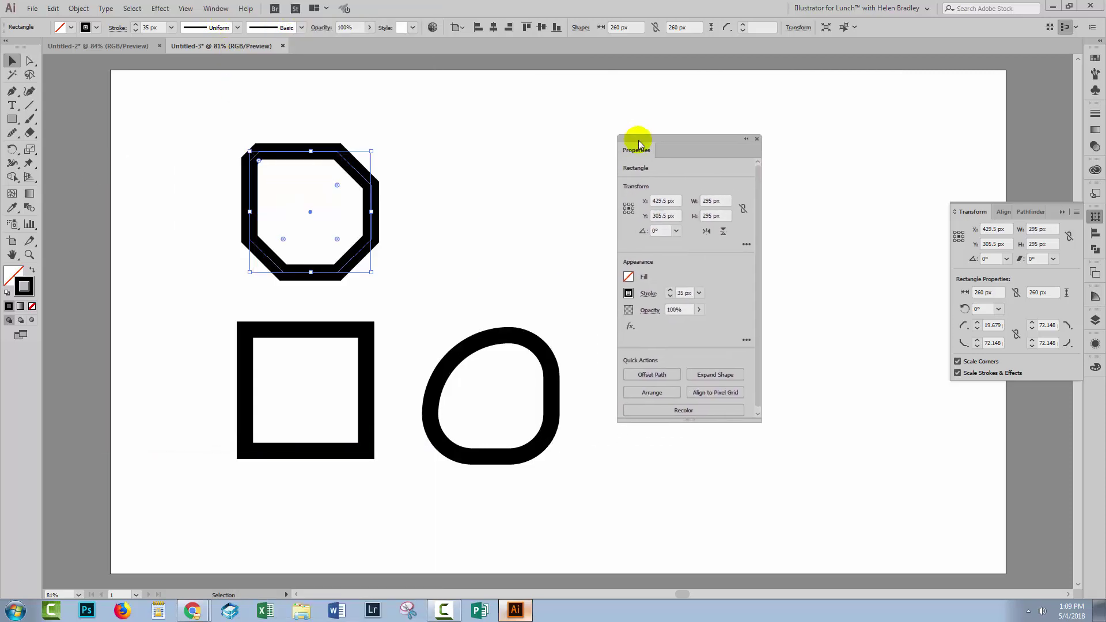
click(748, 243)
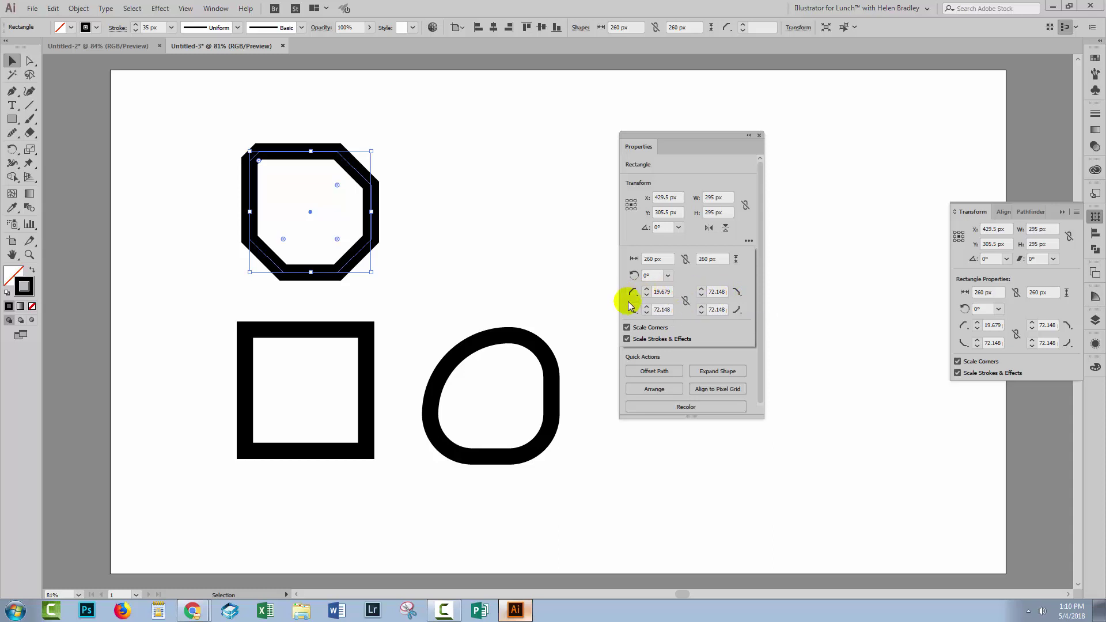
Set the top-right corner to Round and the bottom-right corner to Inverted Round.
click(737, 293)
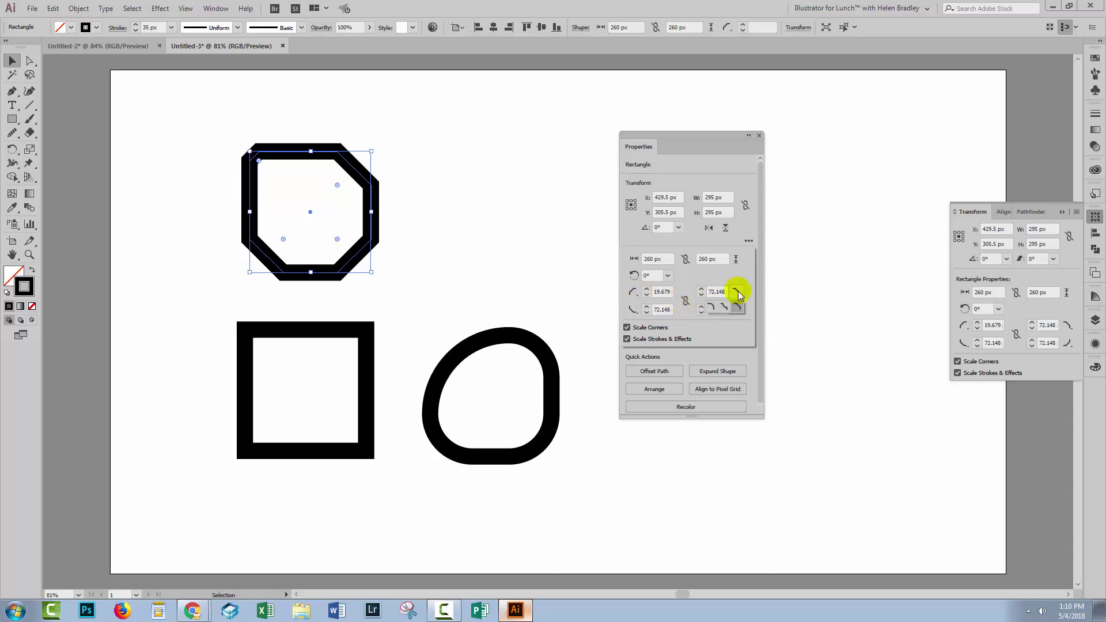
click(711, 309)
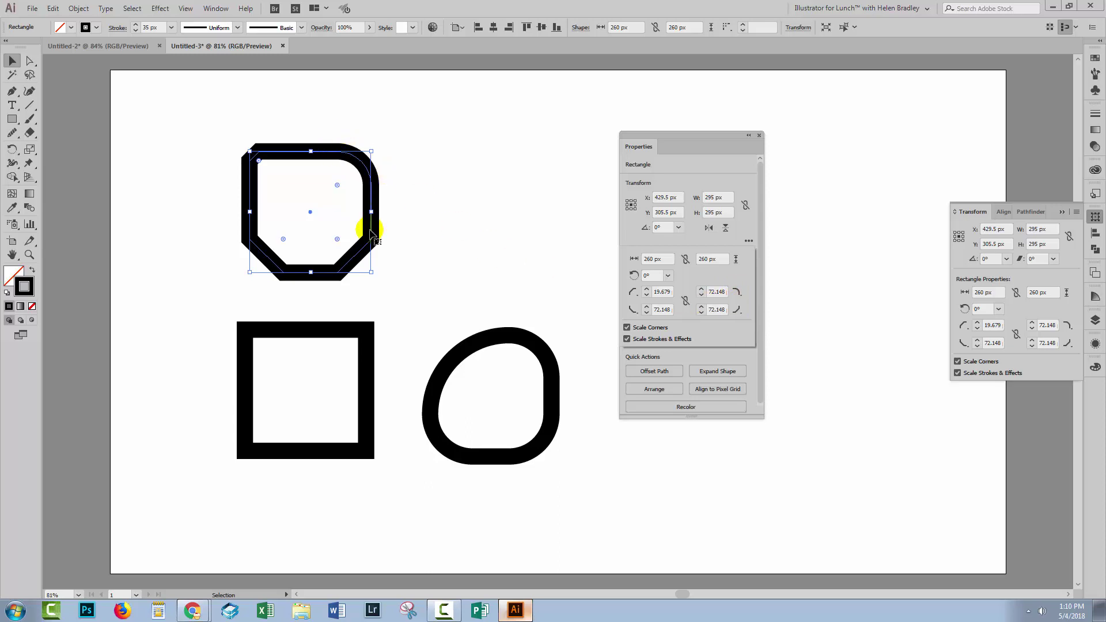
click(739, 311)
click(723, 326)
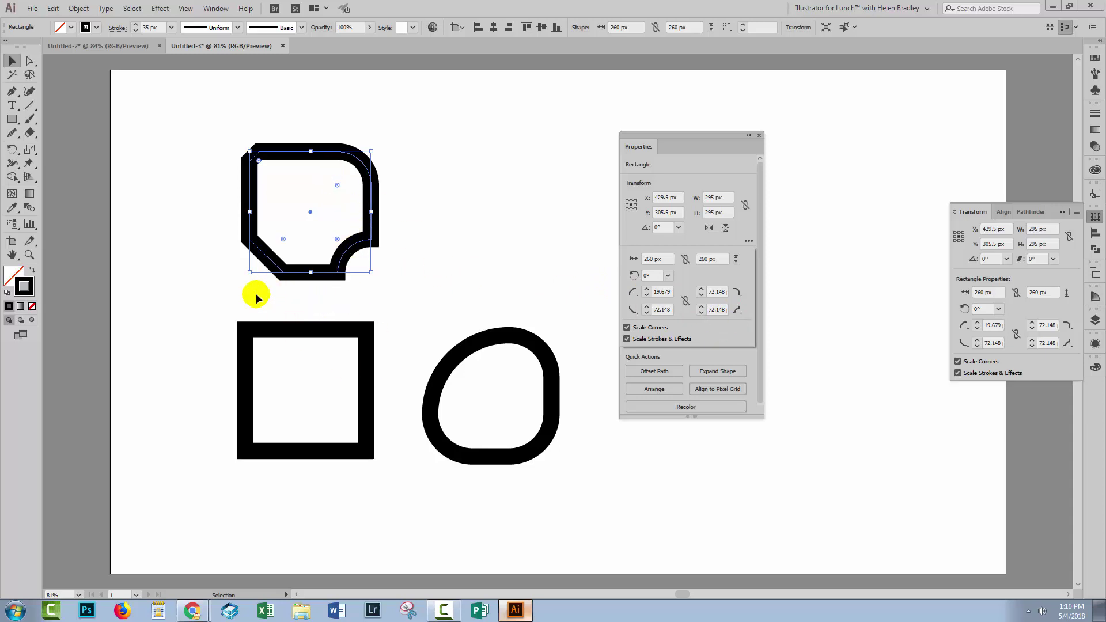
click(181, 278)
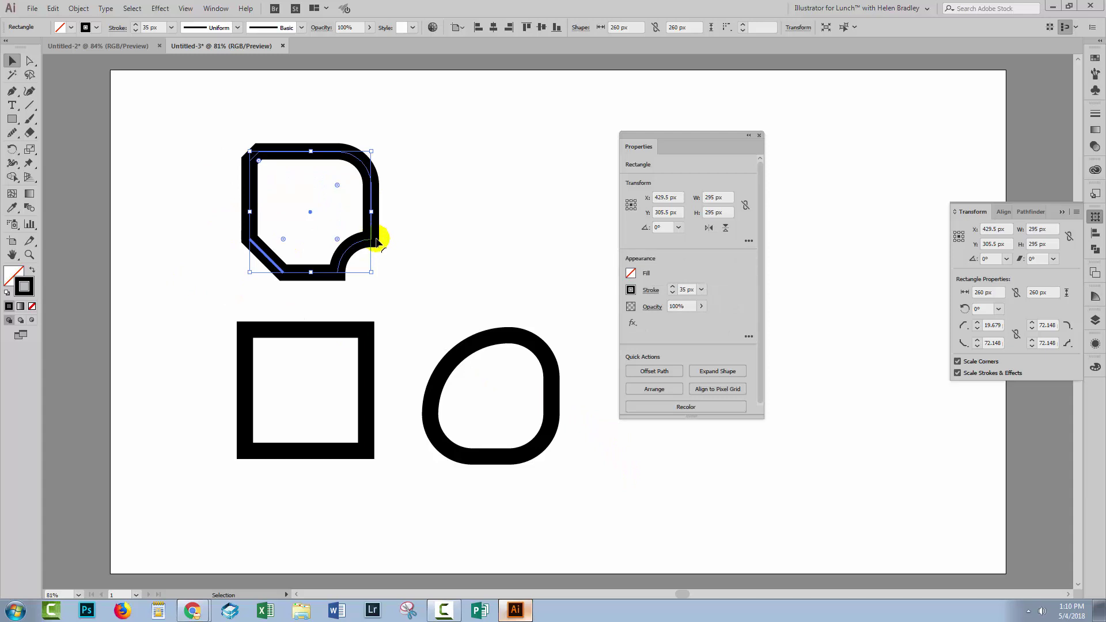
Expand the corner-edited square into a plain path and select its top-left anchor with Direct Selection.
click(717, 371)
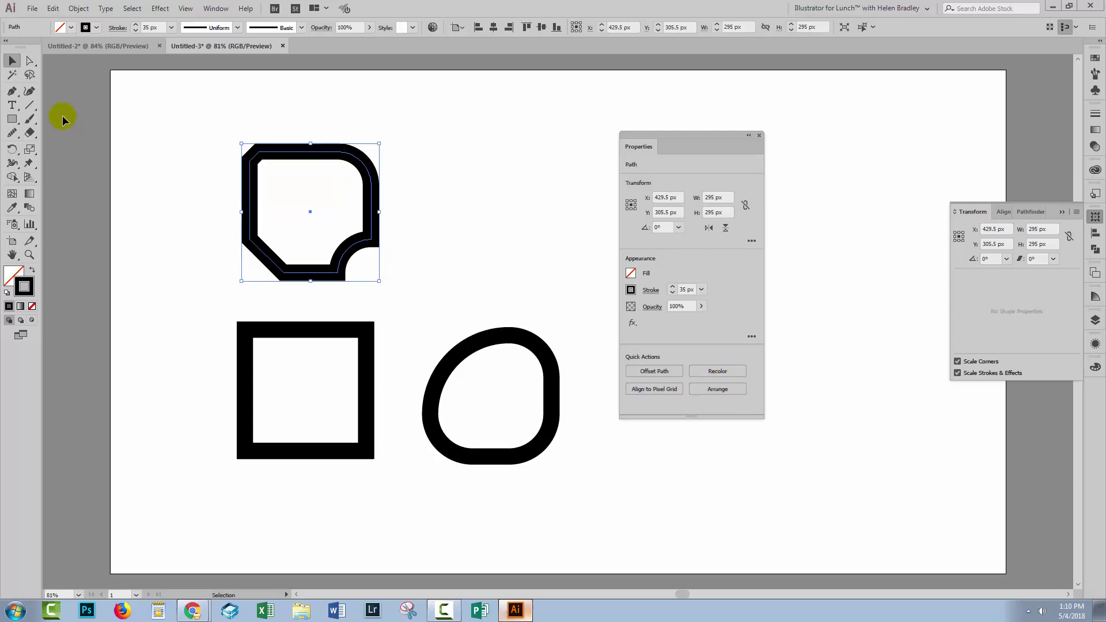
click(29, 60)
click(160, 186)
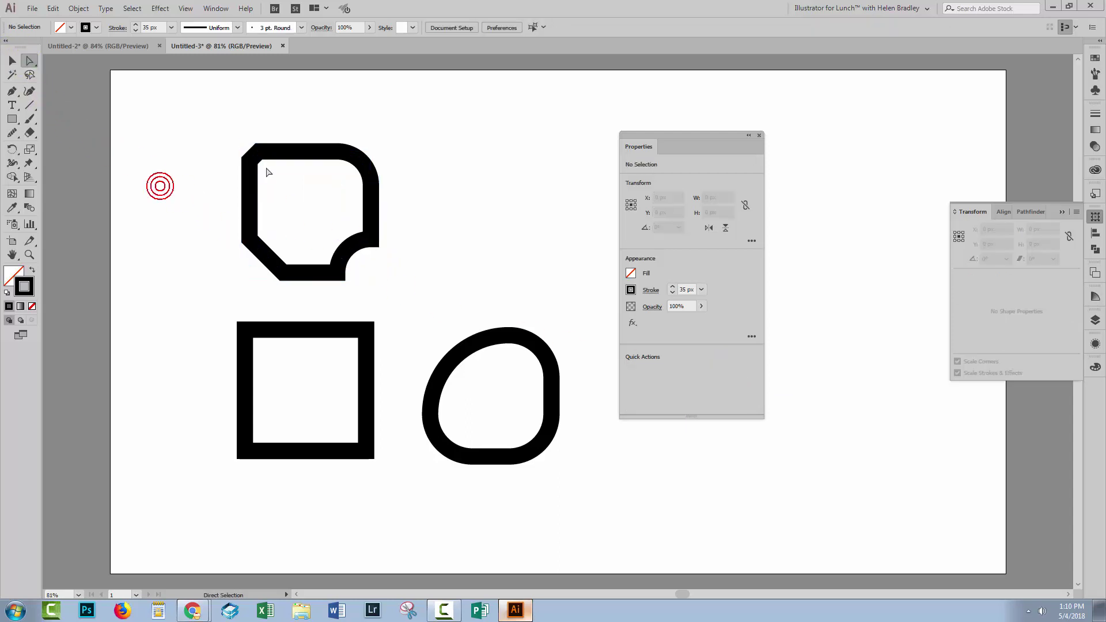
drag(199, 135, 256, 172)
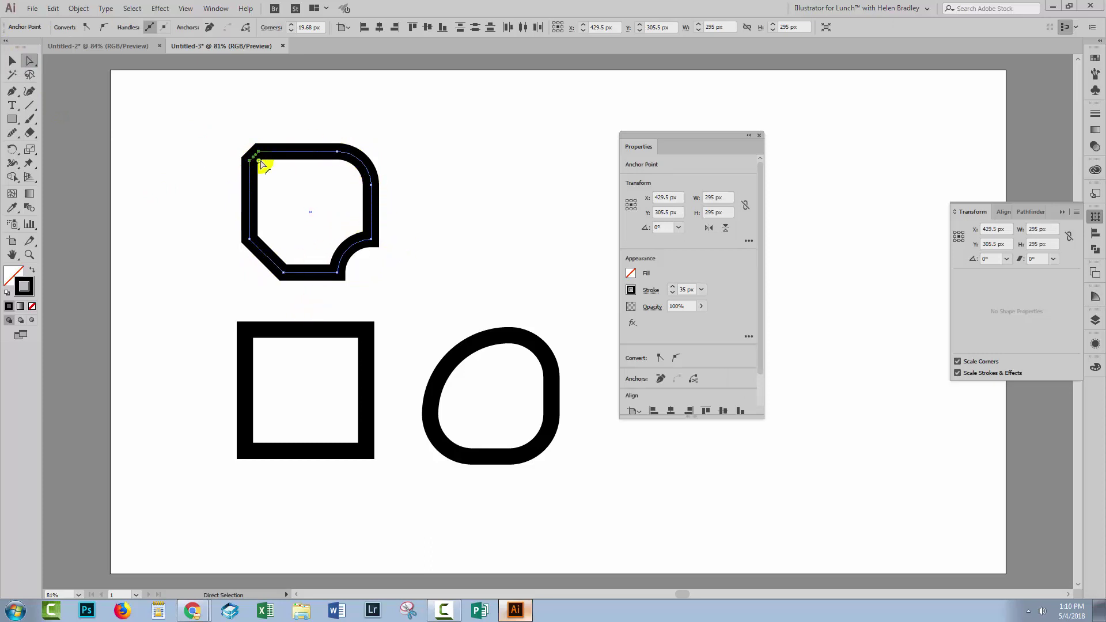
Inspect an anchor on the curved corner, then close Properties and collapse the Transform panel.
click(396, 276)
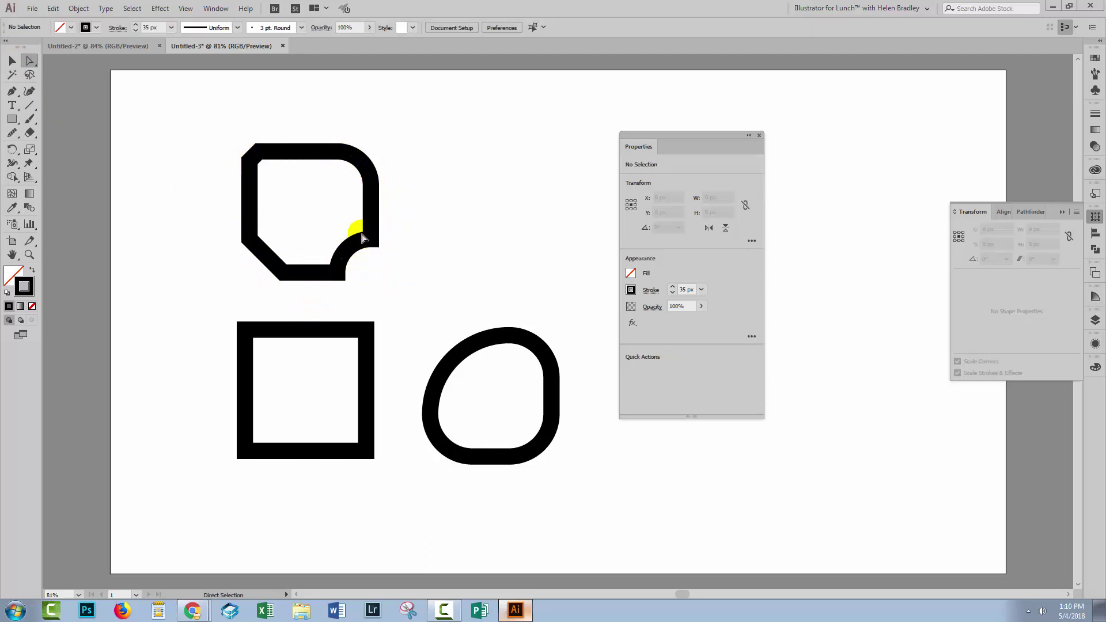
click(369, 239)
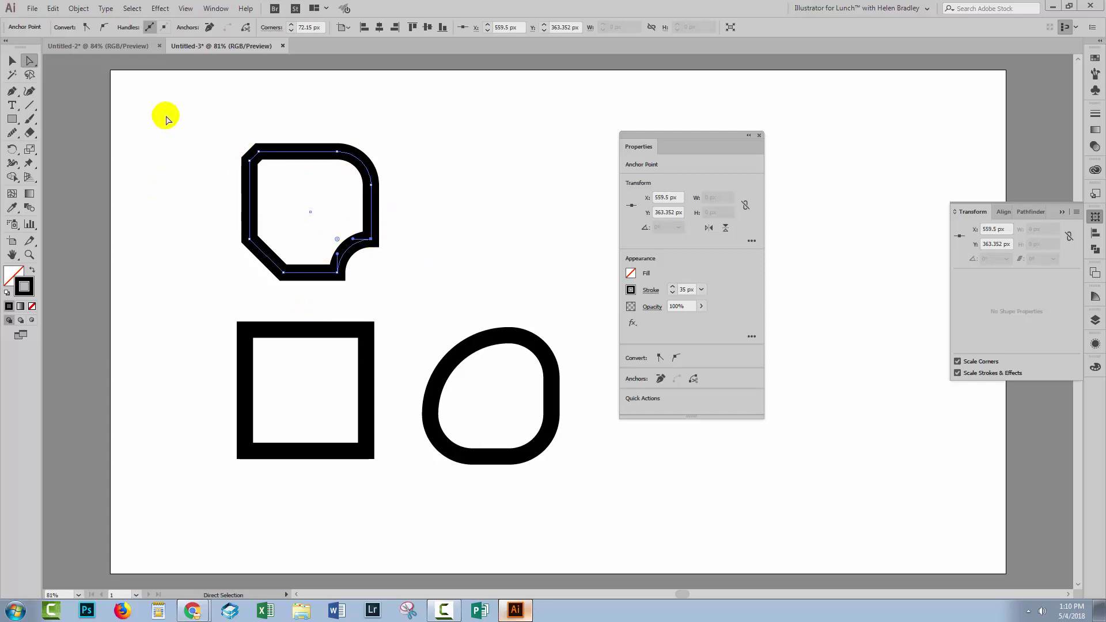
click(760, 135)
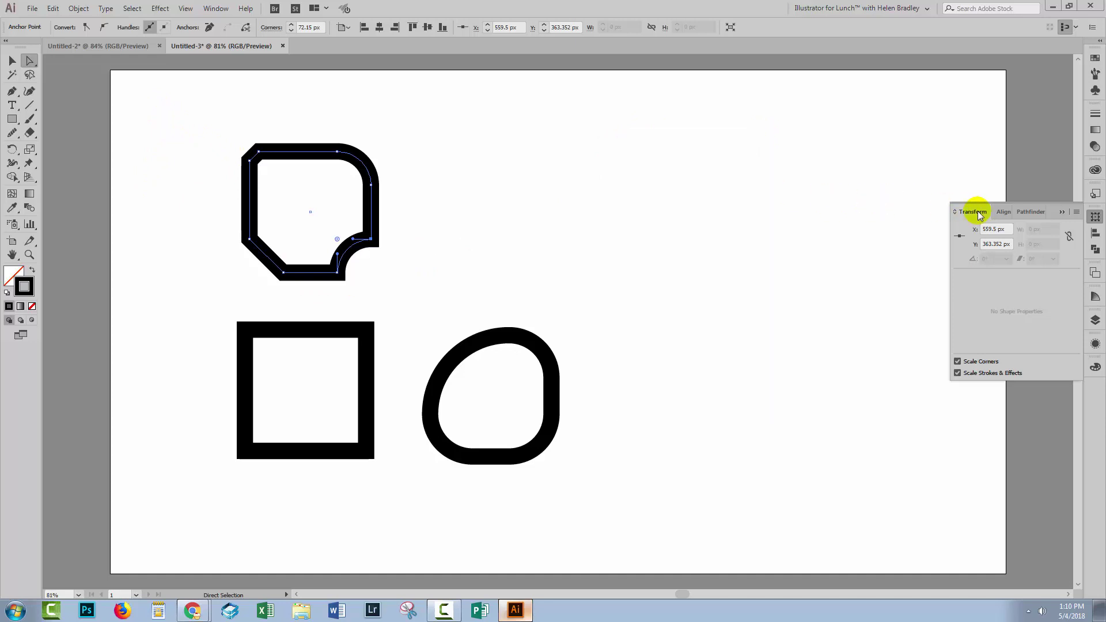
click(1062, 212)
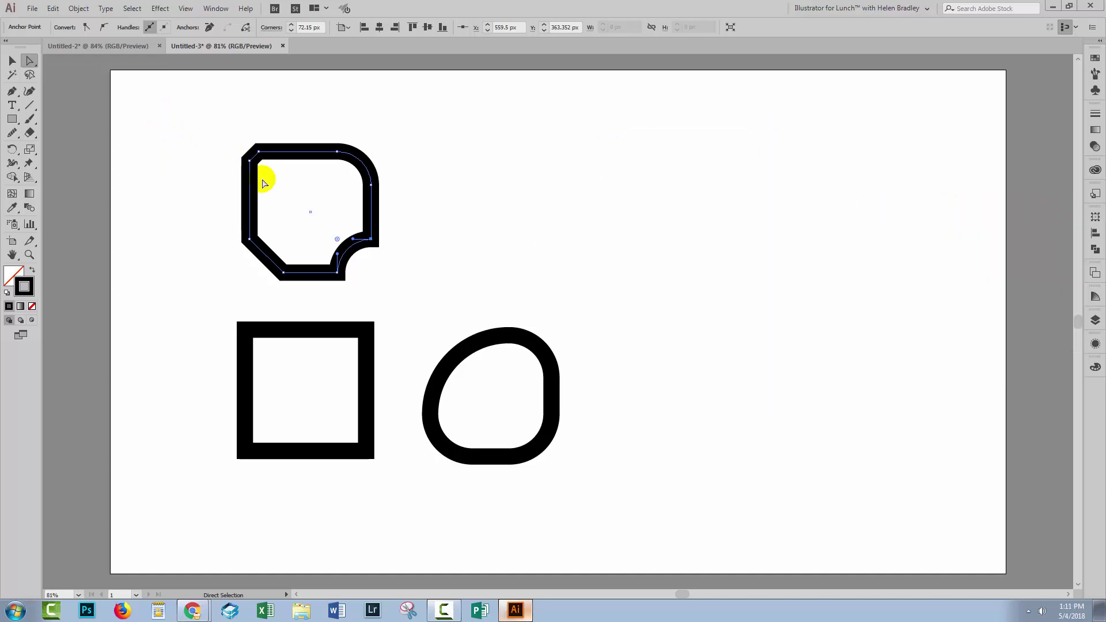
Draw a horizontal line at the artboard's top right and Alt-drag a copy further down.
click(28, 107)
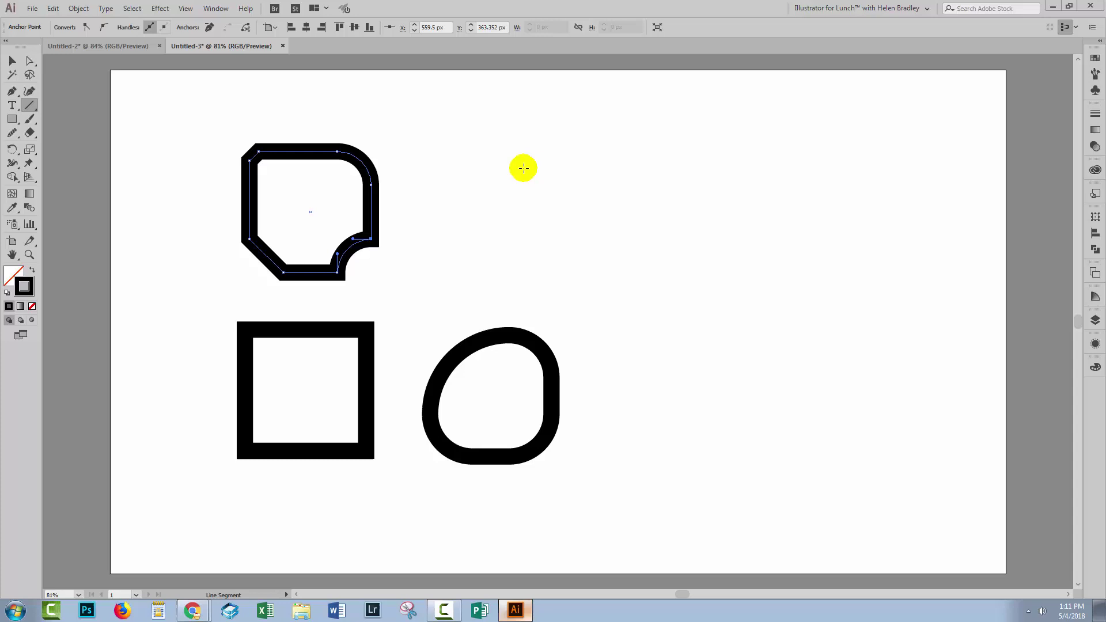
drag(667, 154, 942, 153)
click(10, 61)
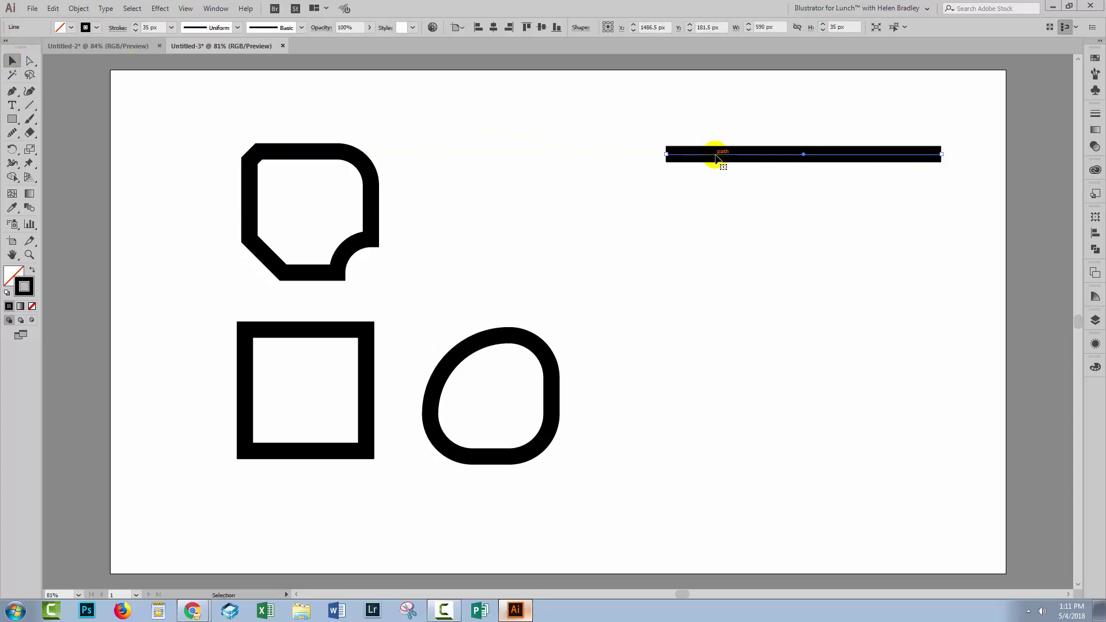
drag(717, 156, 710, 364)
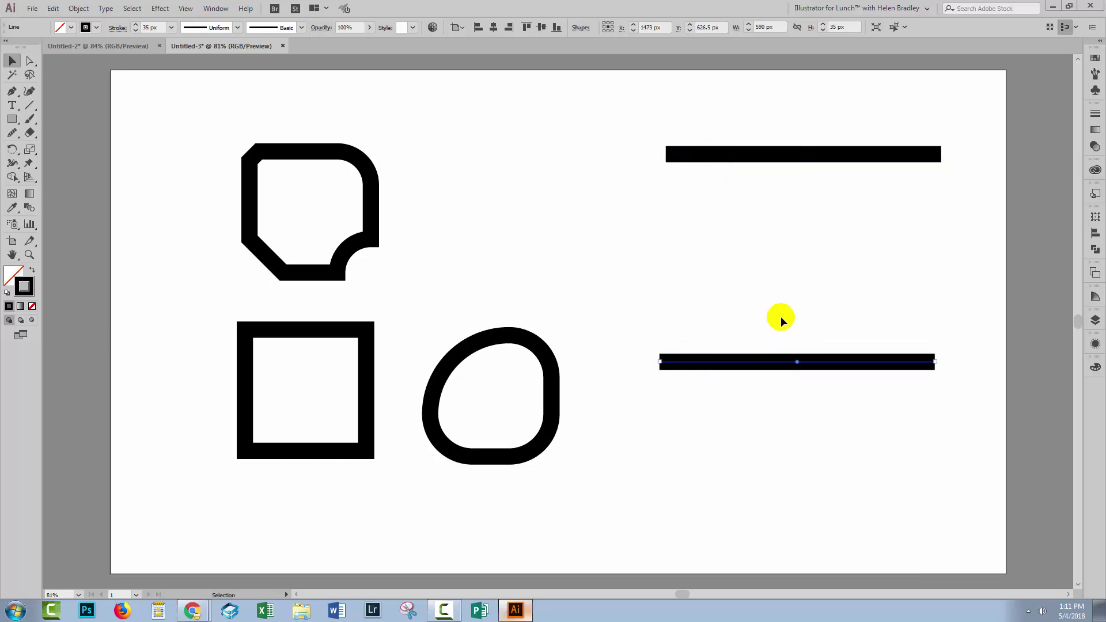
click(77, 8)
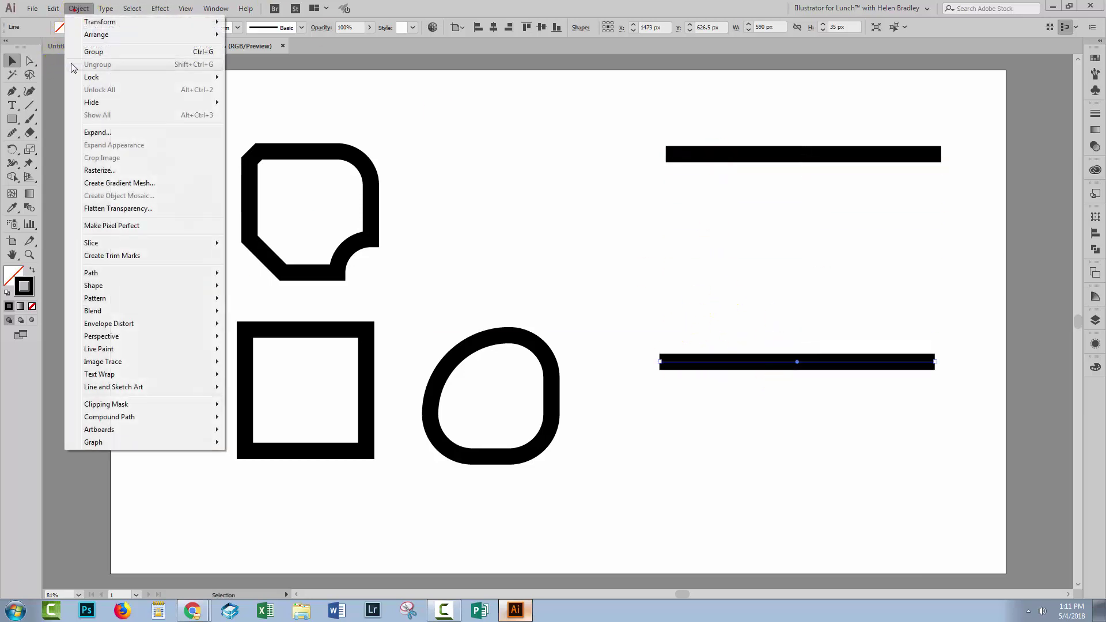
Expand the lower line with Expand Shape and stretch it into a tall solid black block.
mouse_move(99, 285)
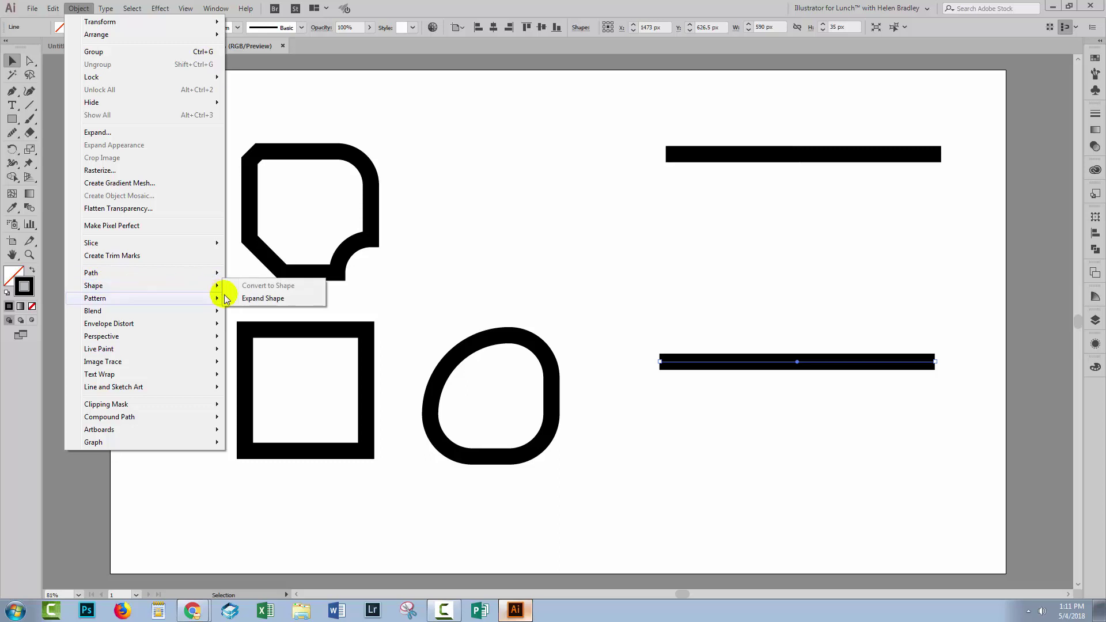
click(258, 299)
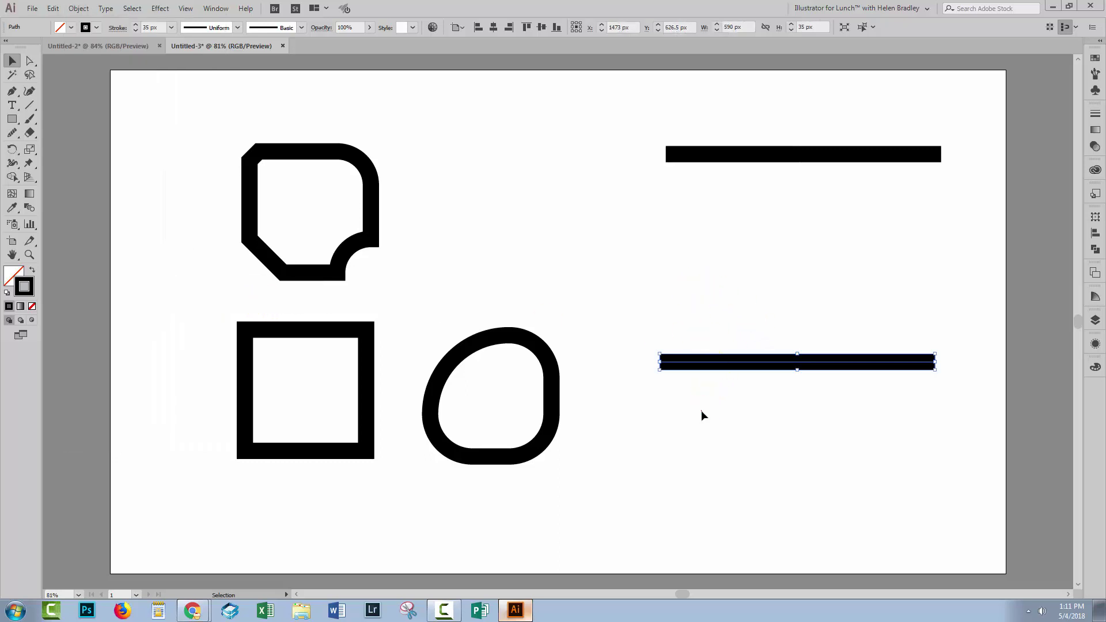
drag(653, 352, 747, 400)
drag(795, 355, 793, 234)
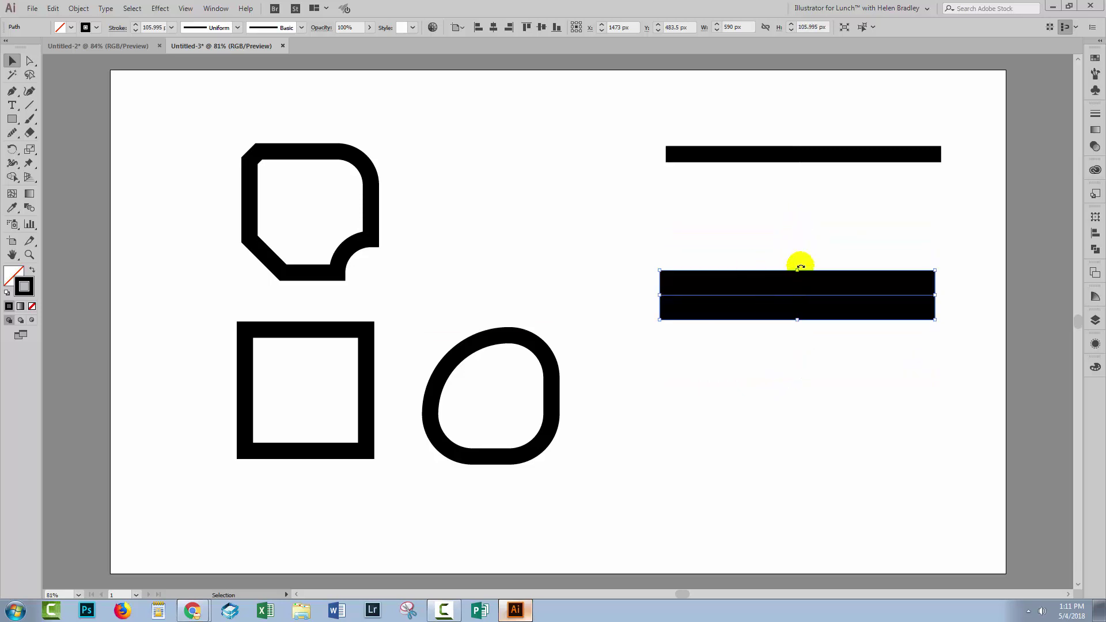
drag(795, 320, 796, 320)
drag(798, 320, 795, 452)
Tilt the upper line upward at its right end and move it down and to the left.
click(730, 151)
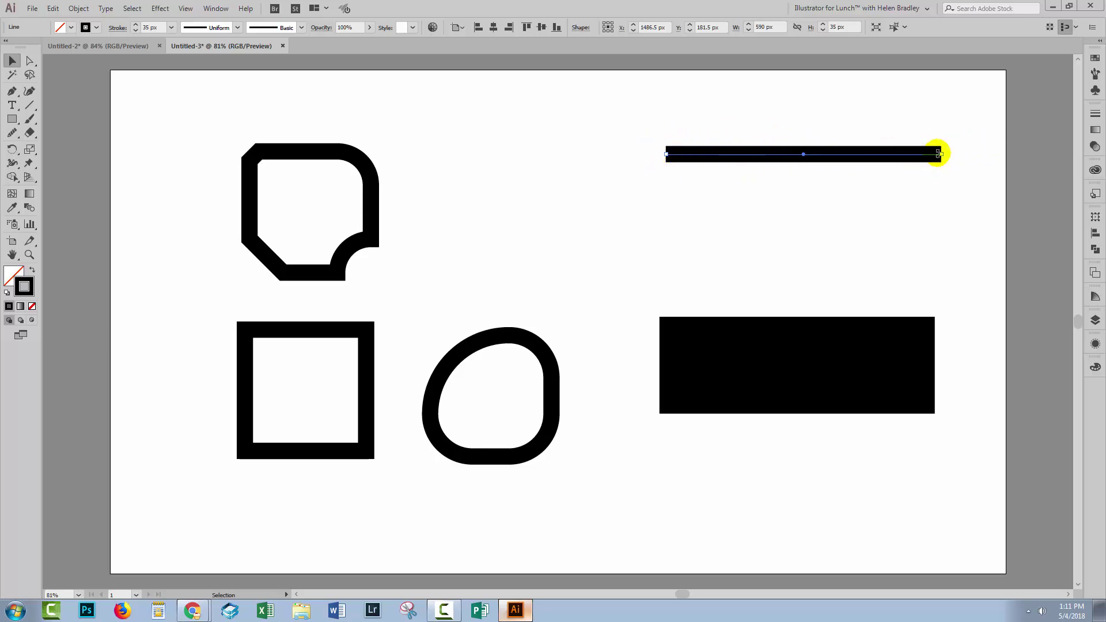
drag(942, 154, 965, 142)
click(971, 423)
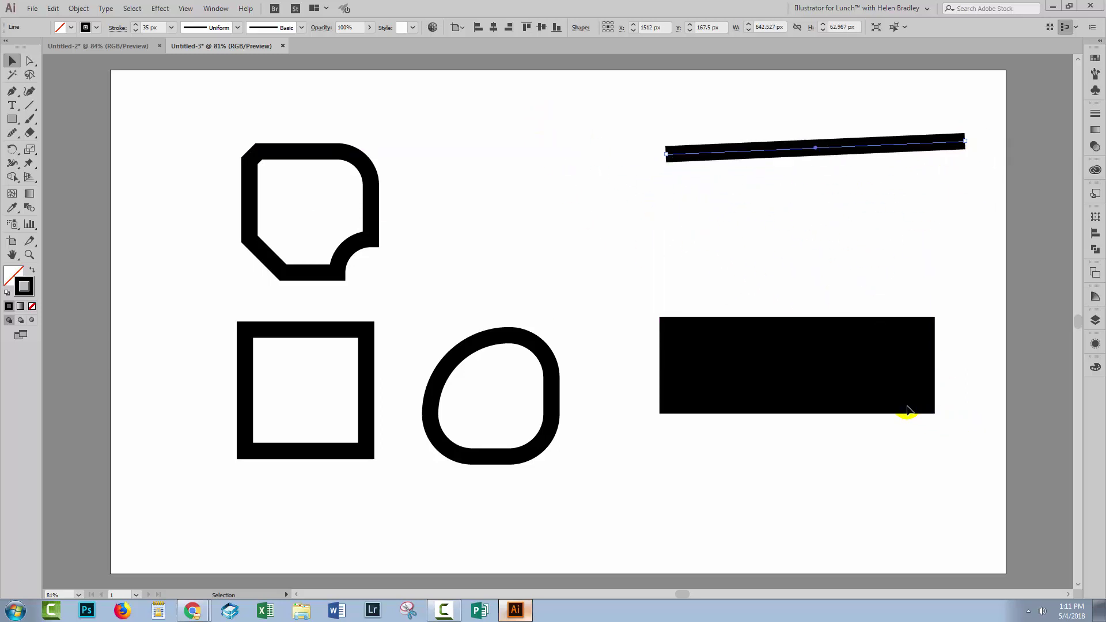
drag(836, 356, 942, 373)
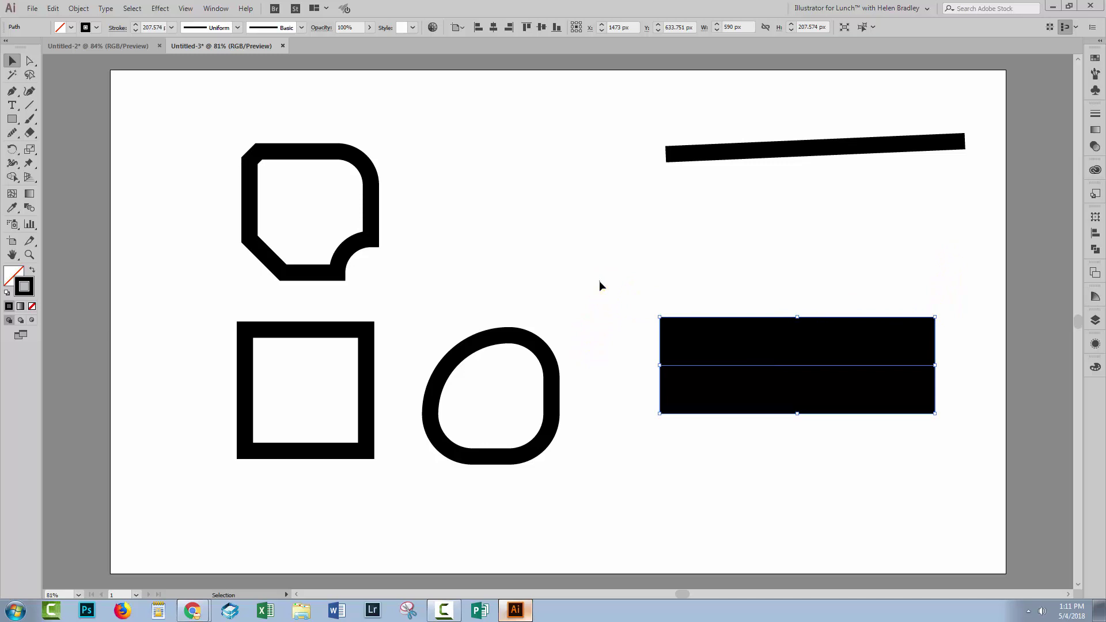
drag(600, 281, 921, 469)
drag(647, 130, 865, 213)
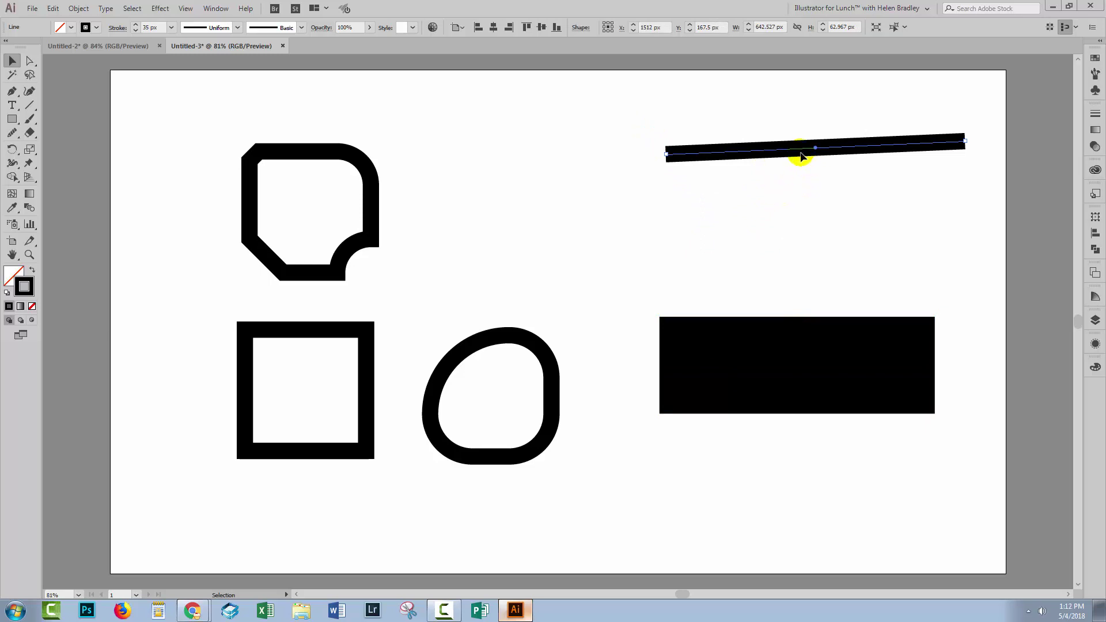
drag(729, 156, 620, 183)
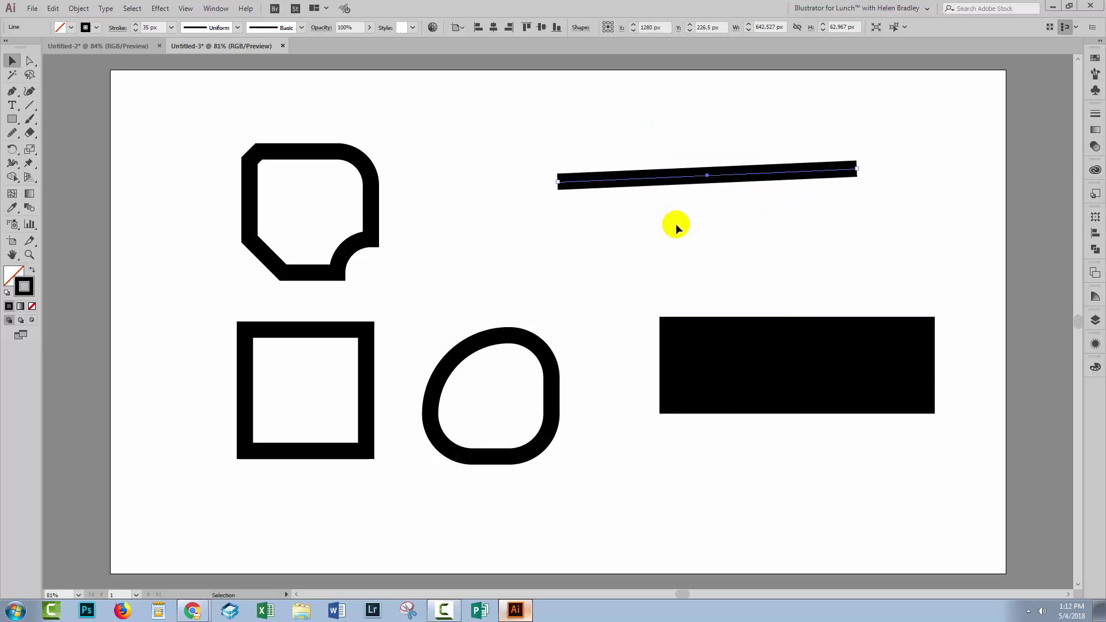
click(675, 223)
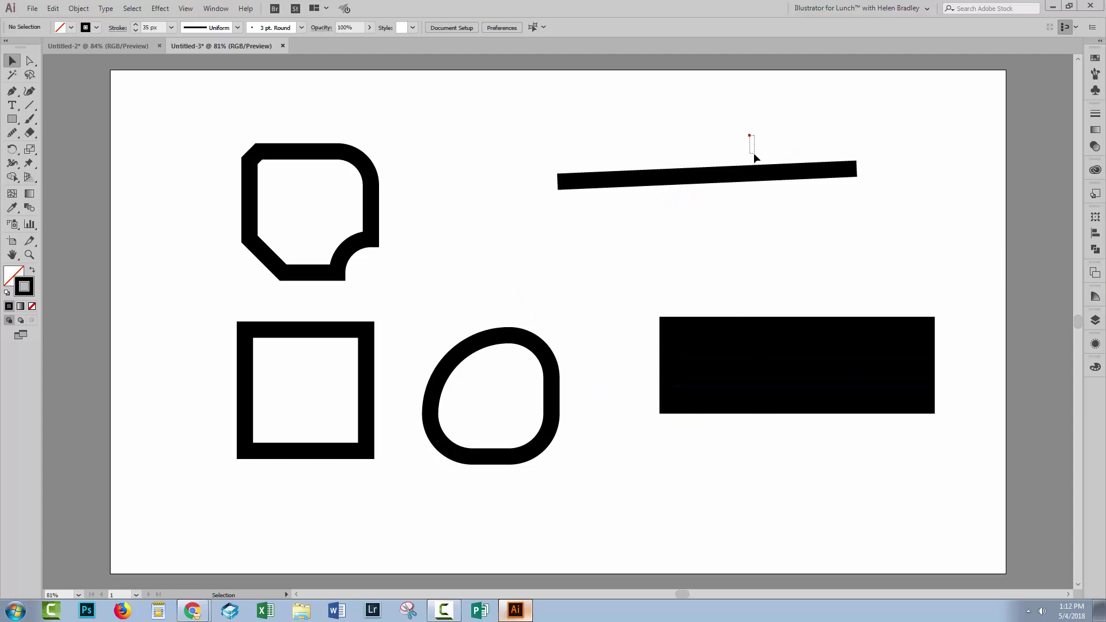
Float the Layers panel over the canvas, enlarge it, and expand Layer 1 to list its objects.
click(1083, 321)
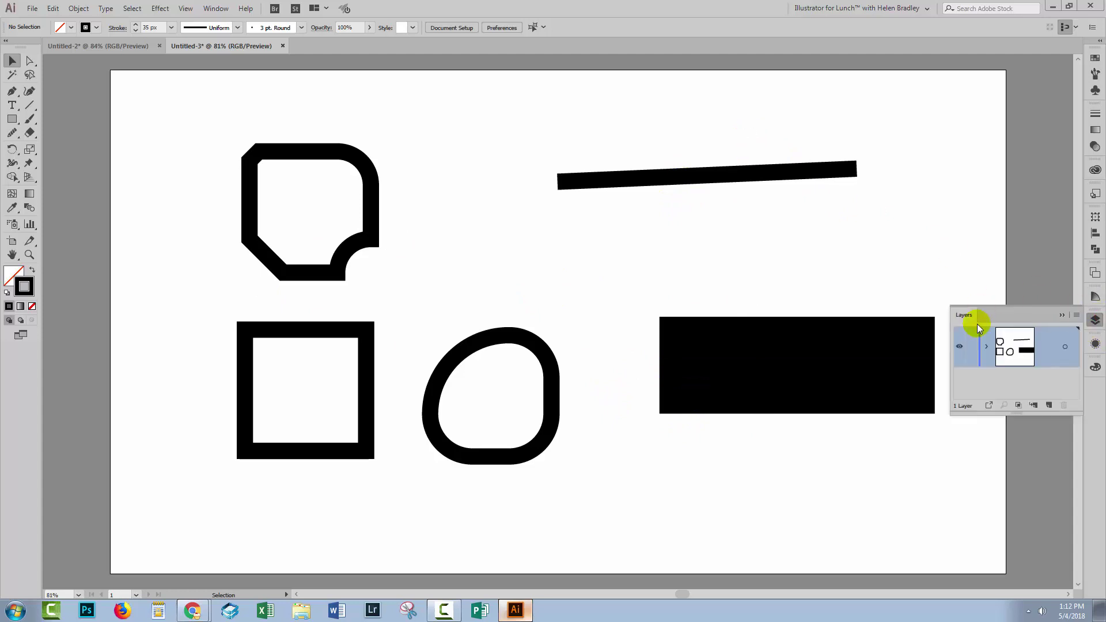
drag(964, 310, 939, 115)
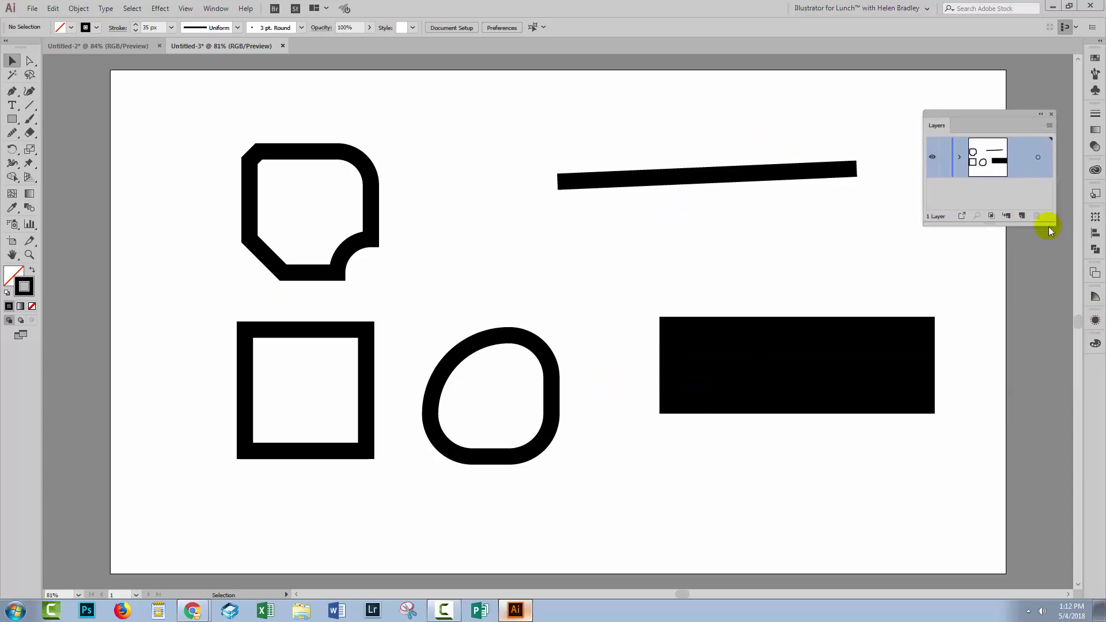
drag(1049, 231, 1077, 491)
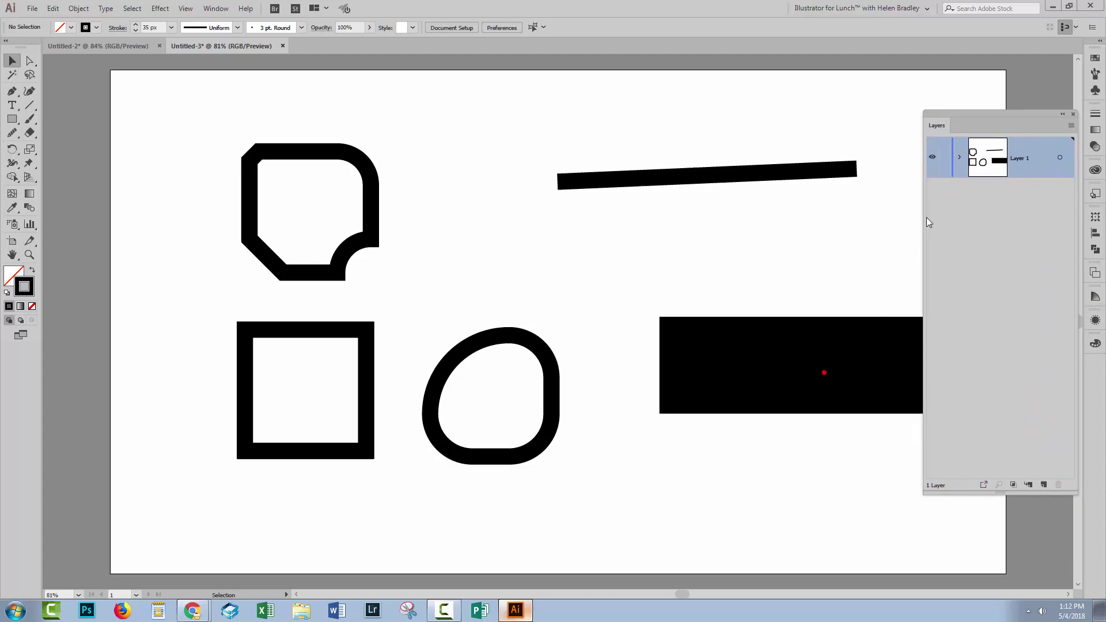
click(959, 157)
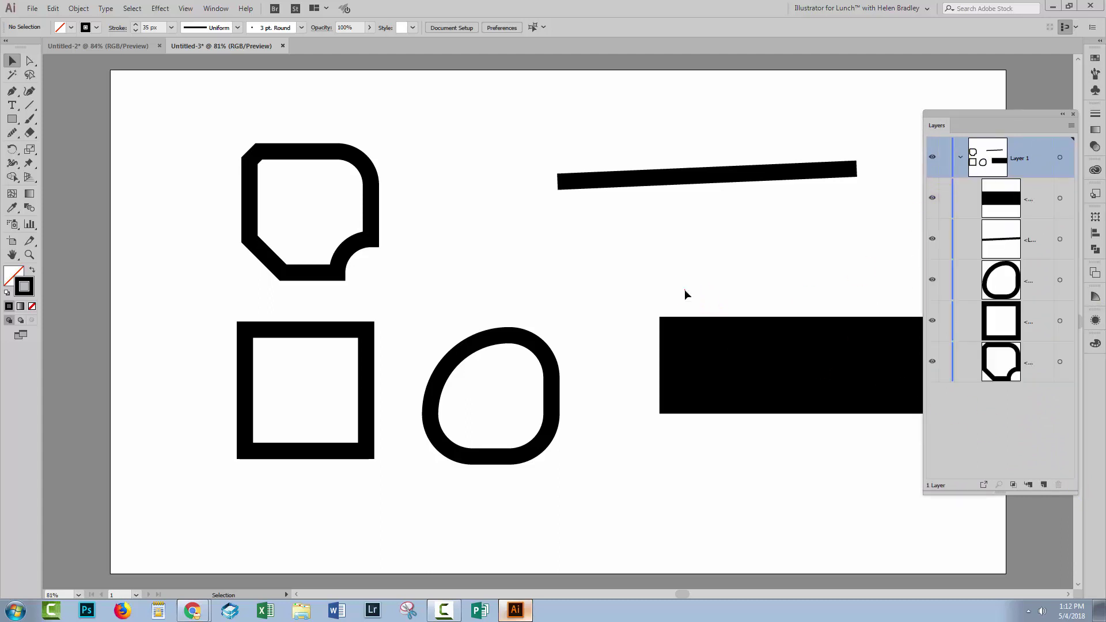
Widen the Layers panel and select the black bar, the thin line, then the Rectangle entry.
drag(661, 296, 818, 455)
drag(925, 405, 845, 407)
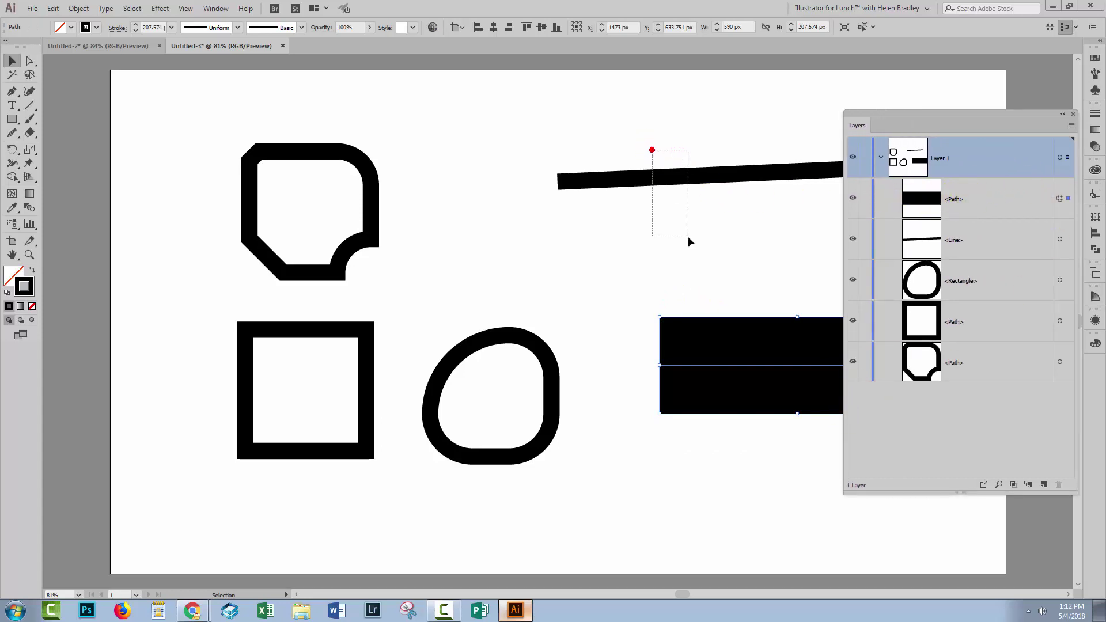
drag(691, 242, 691, 242)
click(958, 242)
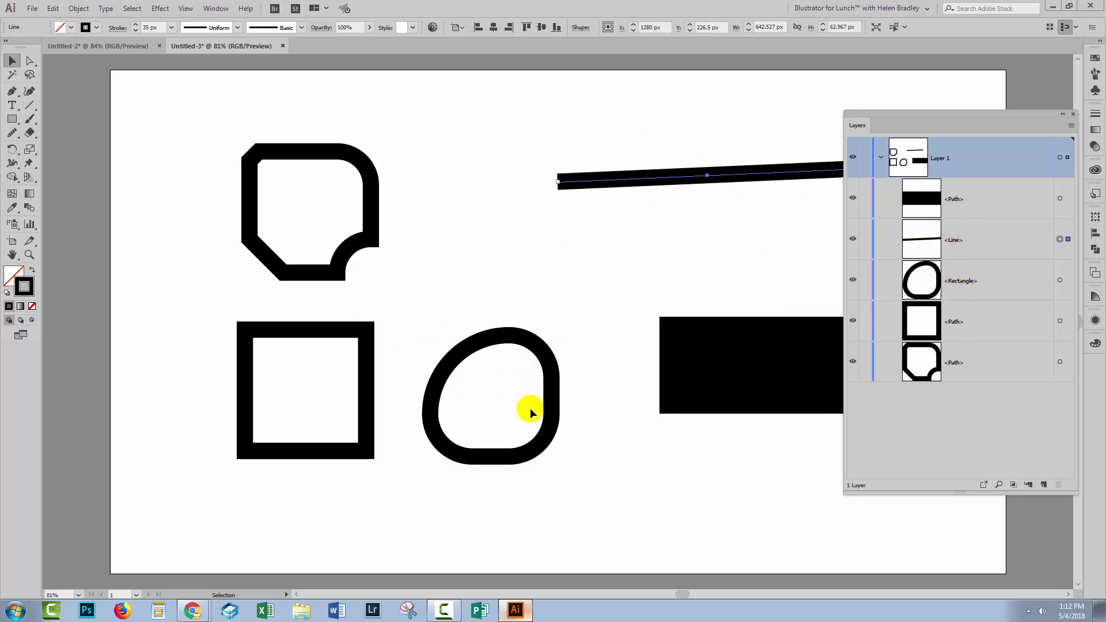
click(993, 276)
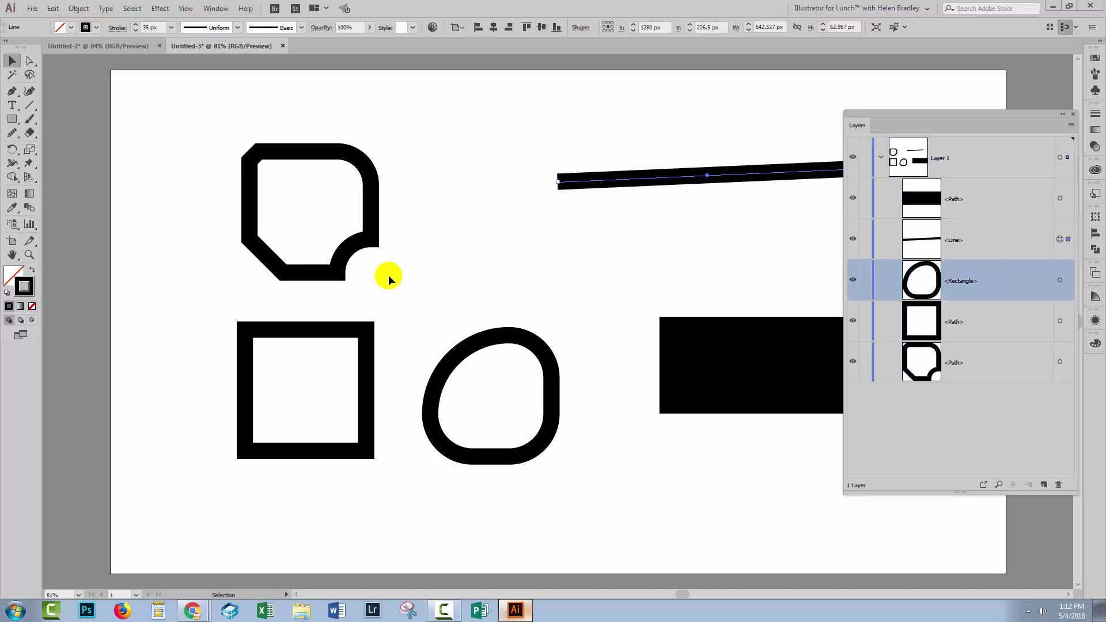
Select the square and chamfered shape, then draw a polygon at the upper left.
drag(220, 310, 284, 388)
click(241, 144)
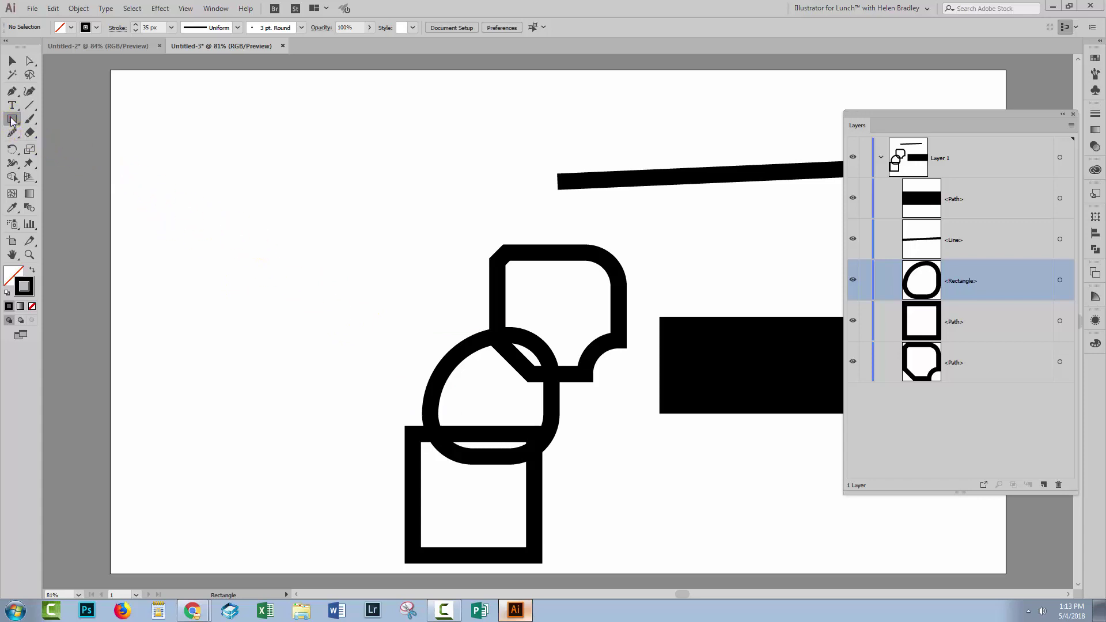
drag(11, 121, 59, 167)
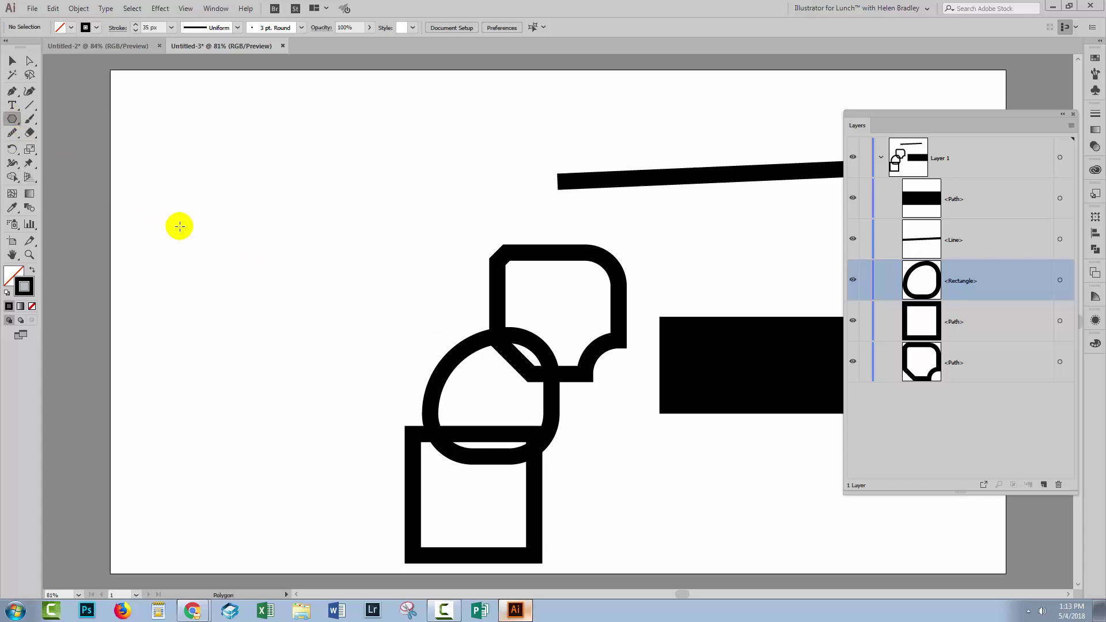
drag(178, 217, 341, 312)
Round the polygon's corners and change it to 11 sides using its widgets.
key(v)
drag(345, 353, 262, 299)
drag(332, 307, 319, 359)
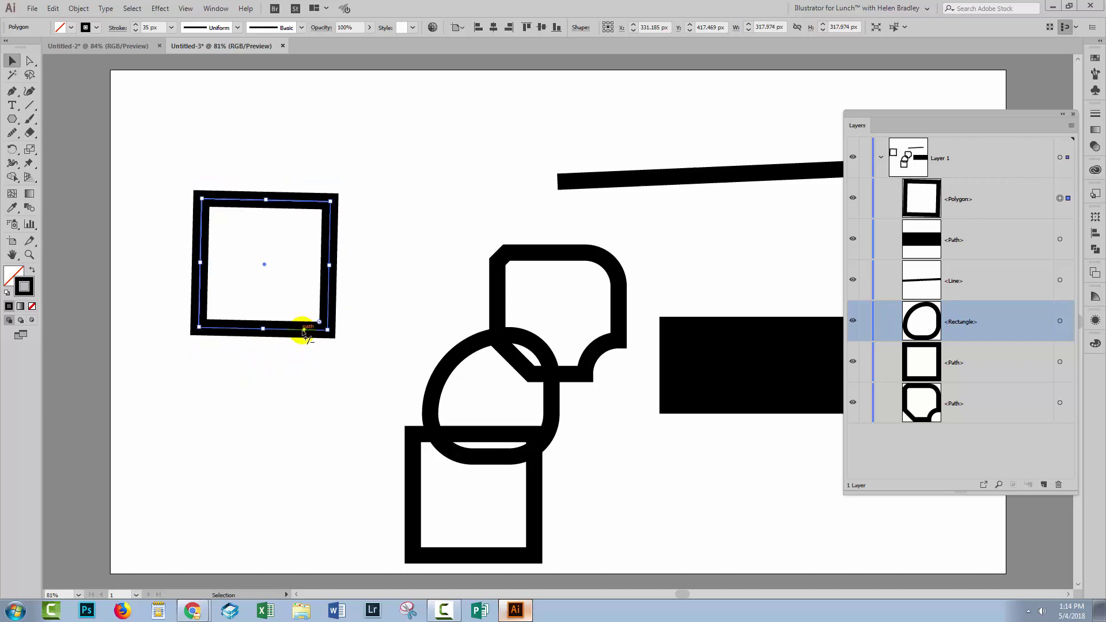
drag(305, 332, 219, 378)
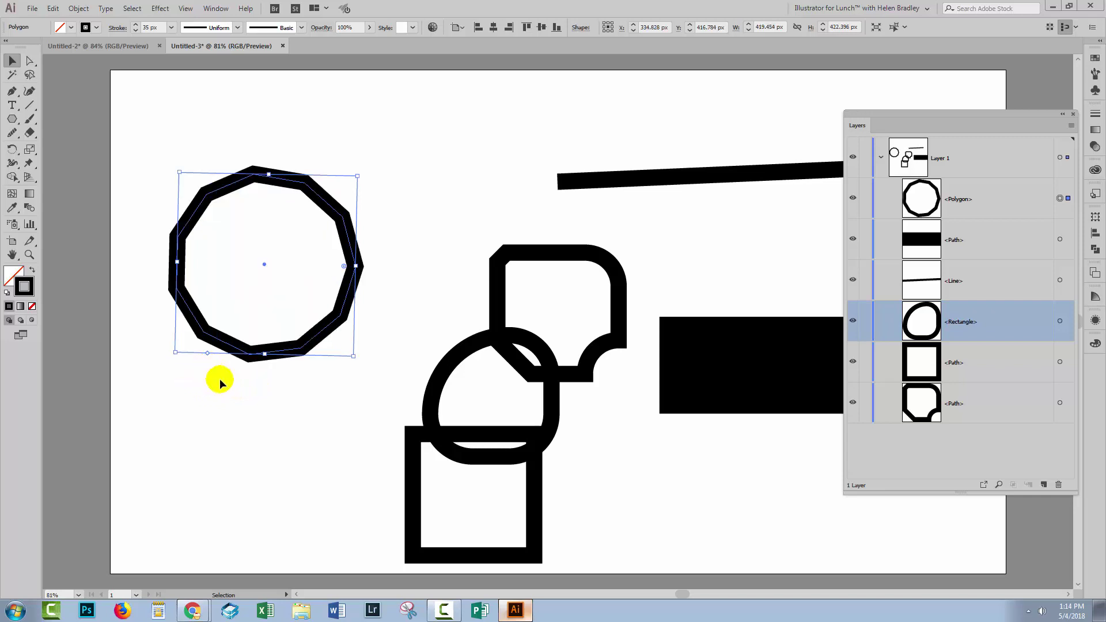
click(278, 404)
drag(321, 371, 178, 167)
Delete the polygon and draw a circle at the upper left with the Ellipse tool.
key(Delete)
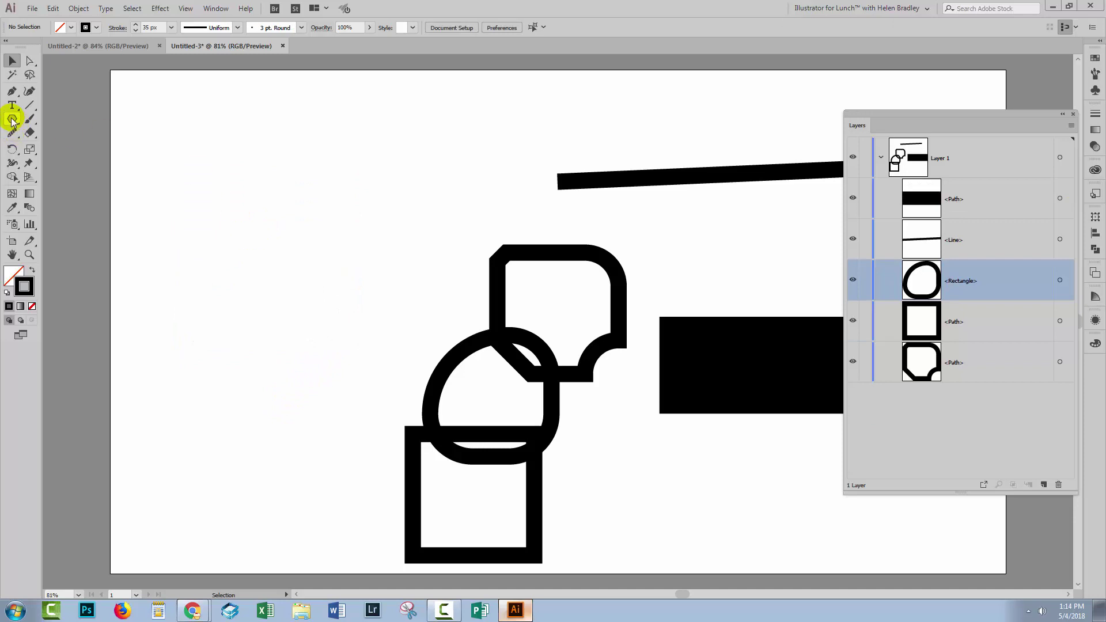
drag(11, 120, 54, 146)
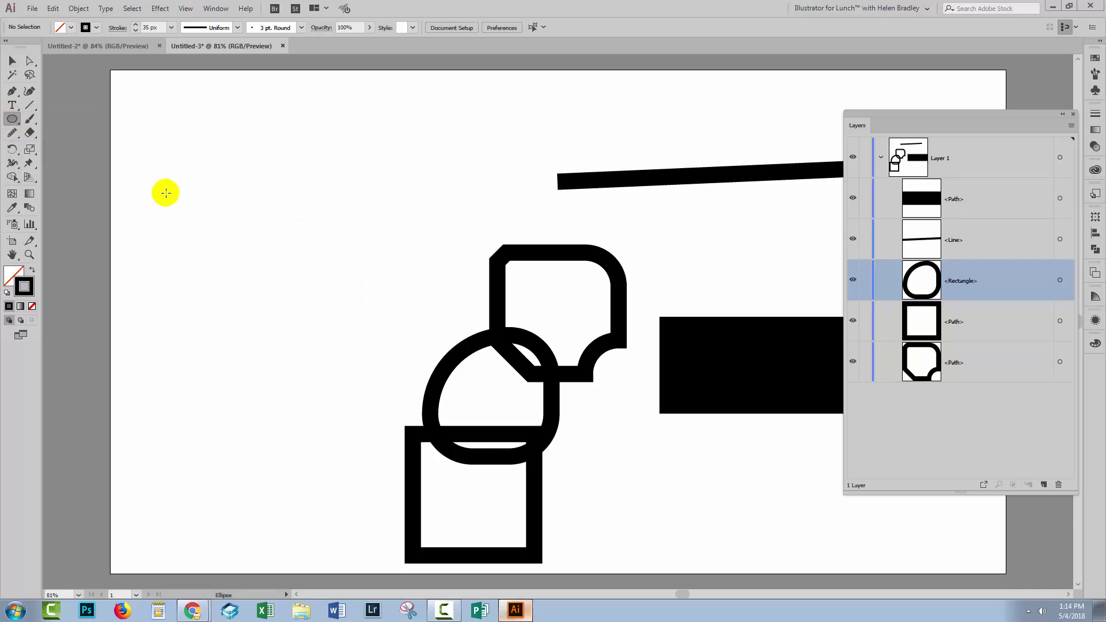
drag(180, 179, 358, 355)
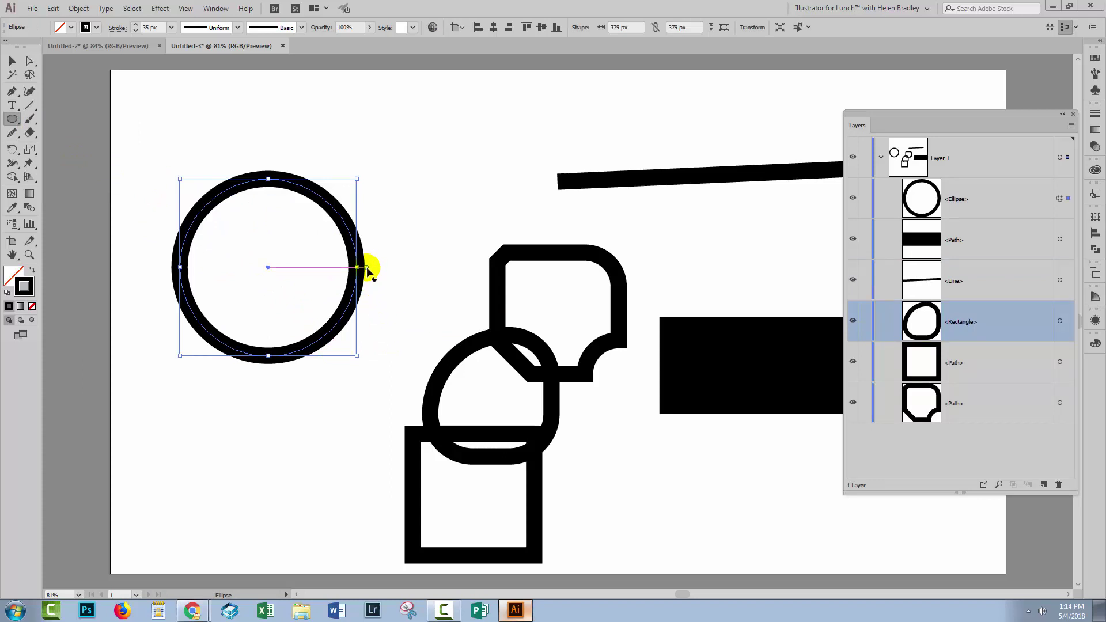
Drag the circle's pie widgets to cut it into a fan-shaped wedge.
drag(369, 268, 222, 373)
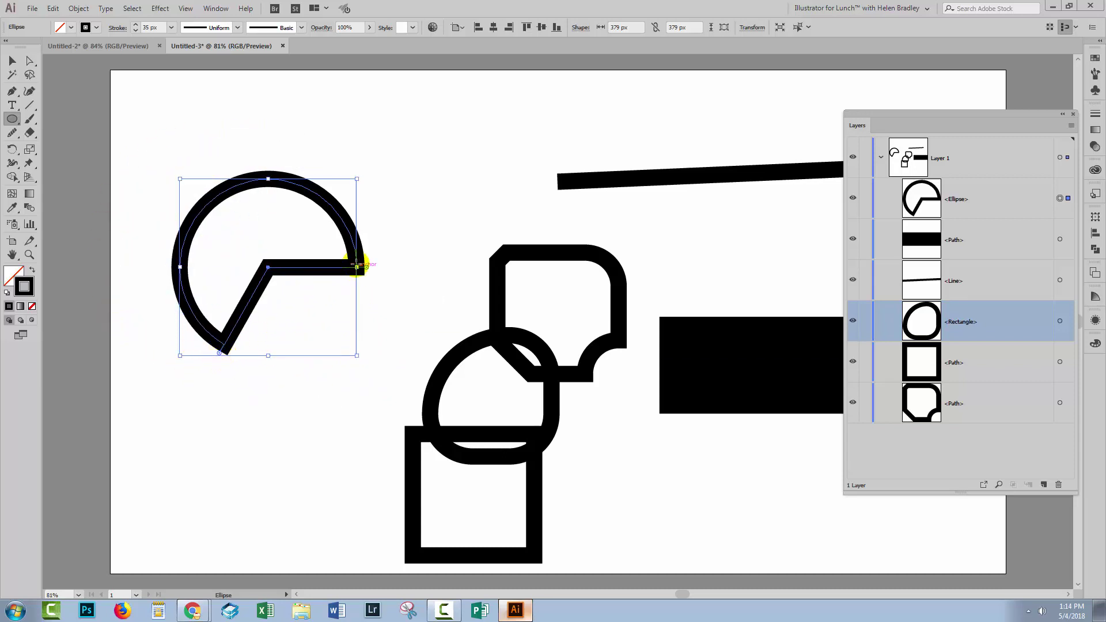
drag(367, 268, 316, 379)
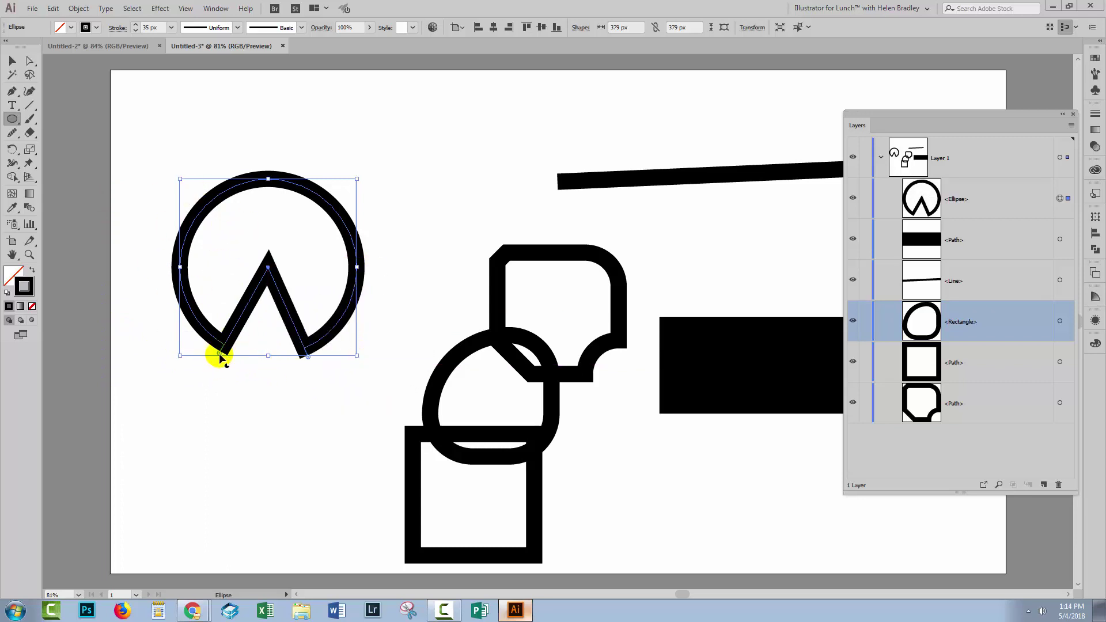
drag(221, 357, 175, 238)
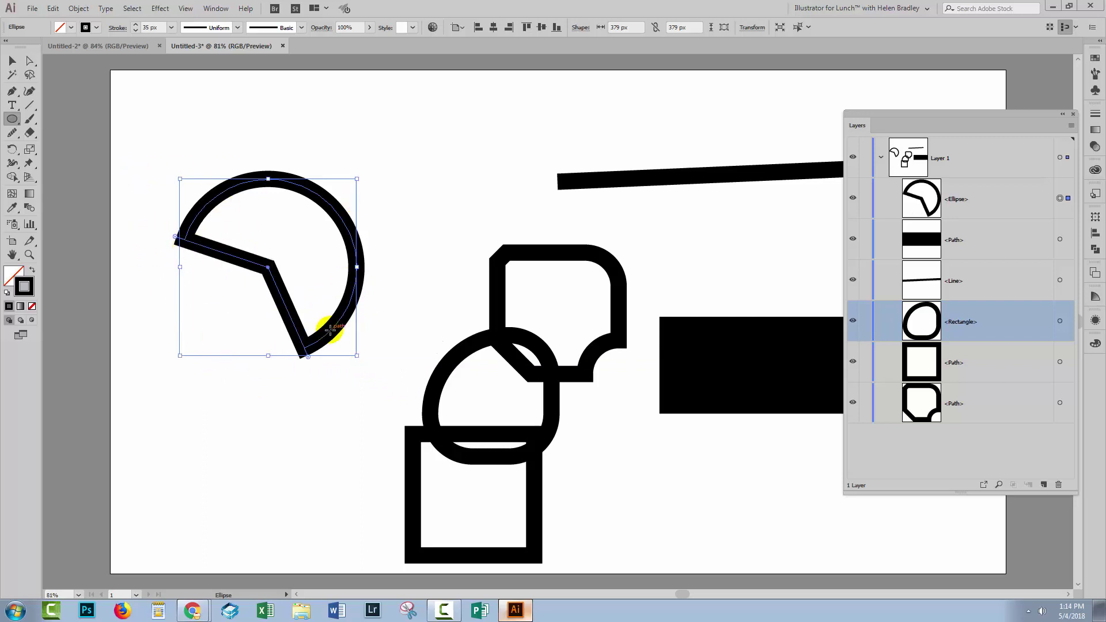
drag(309, 360, 383, 199)
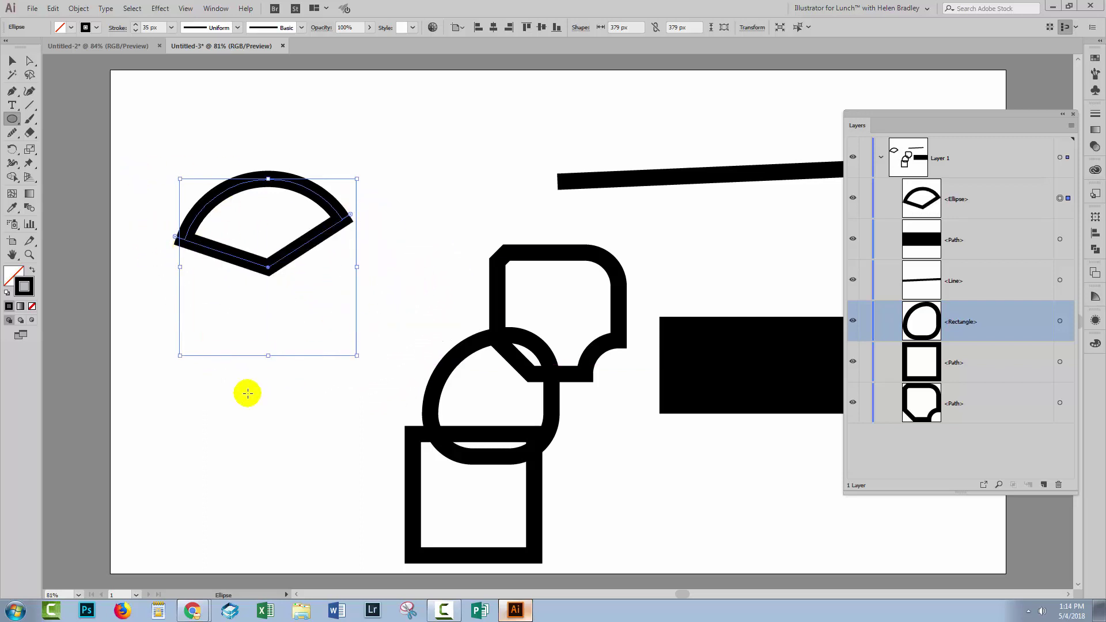
click(12, 60)
click(395, 184)
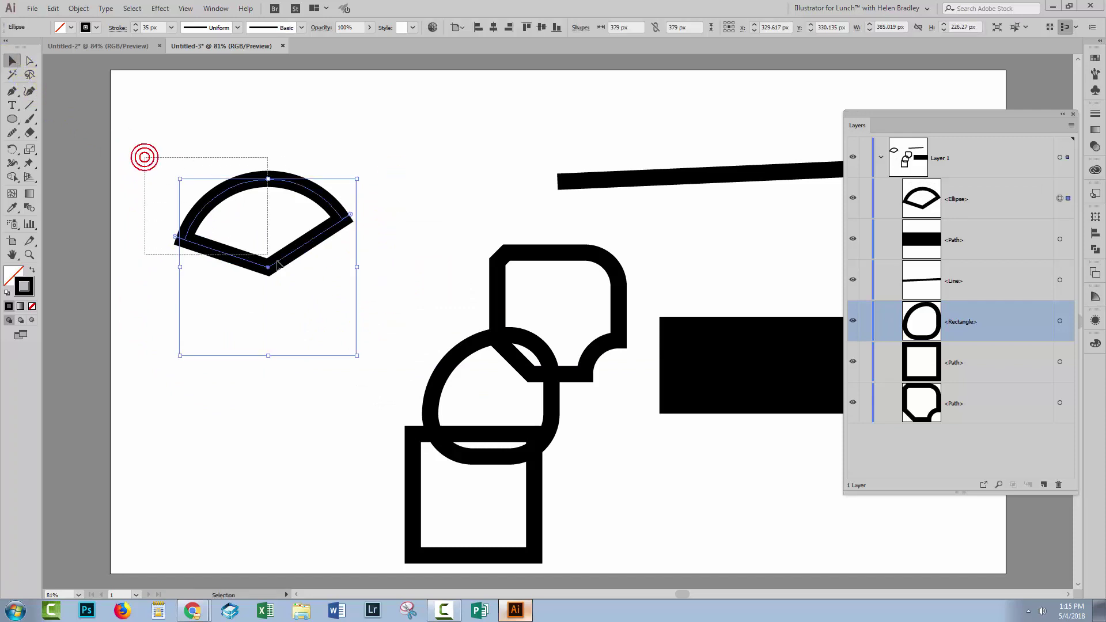
drag(143, 153, 383, 336)
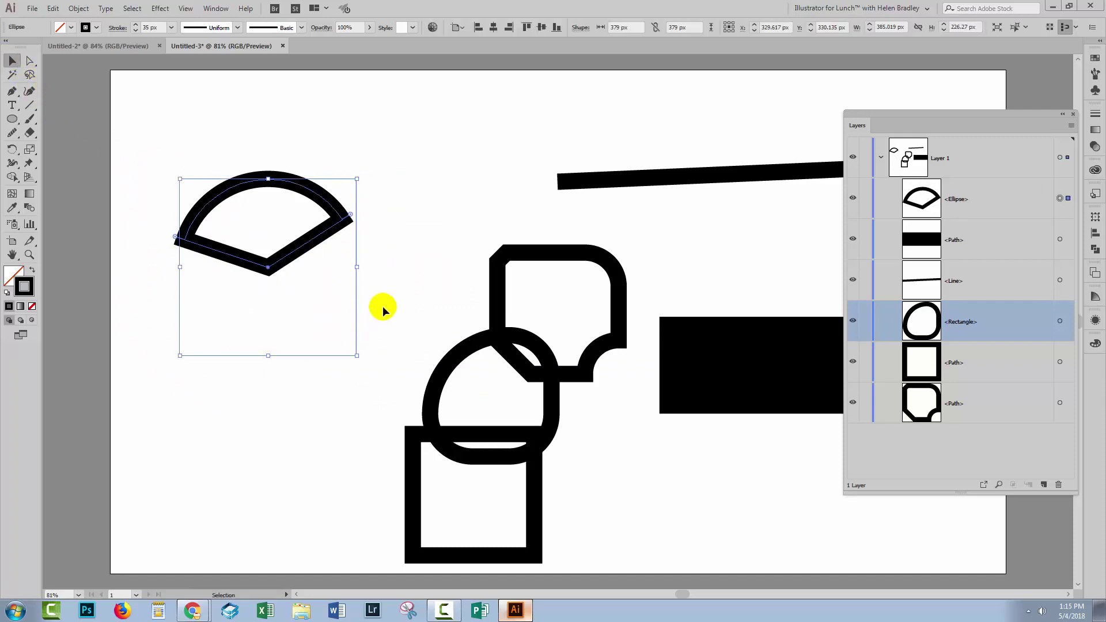
click(383, 311)
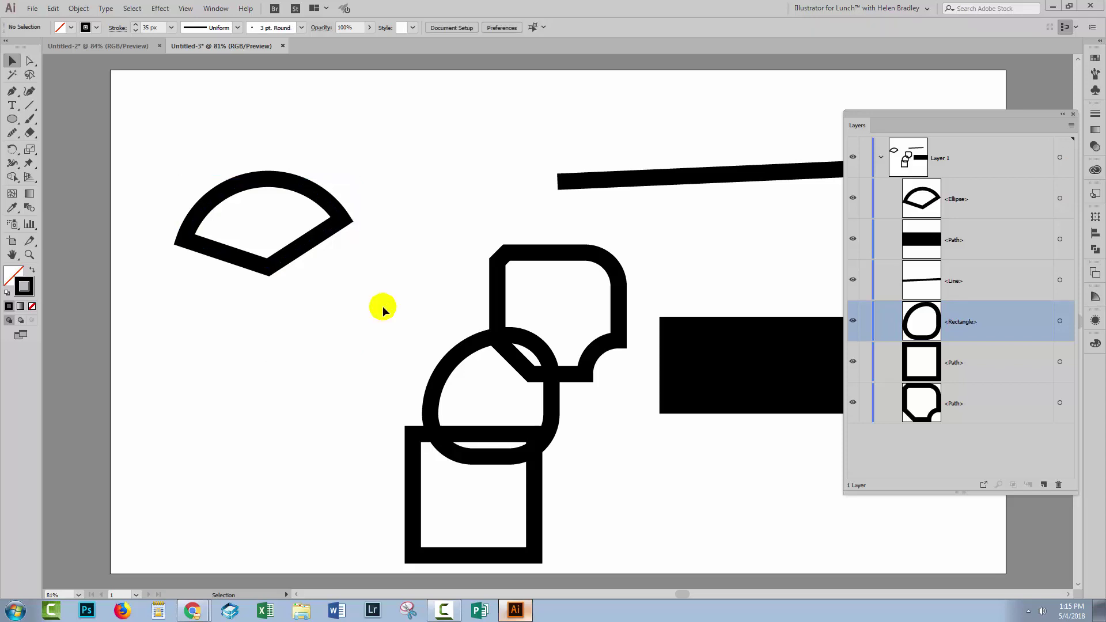
Close the Layers panel, select the wedge, and dismiss Object > Shape without expanding it.
click(1075, 114)
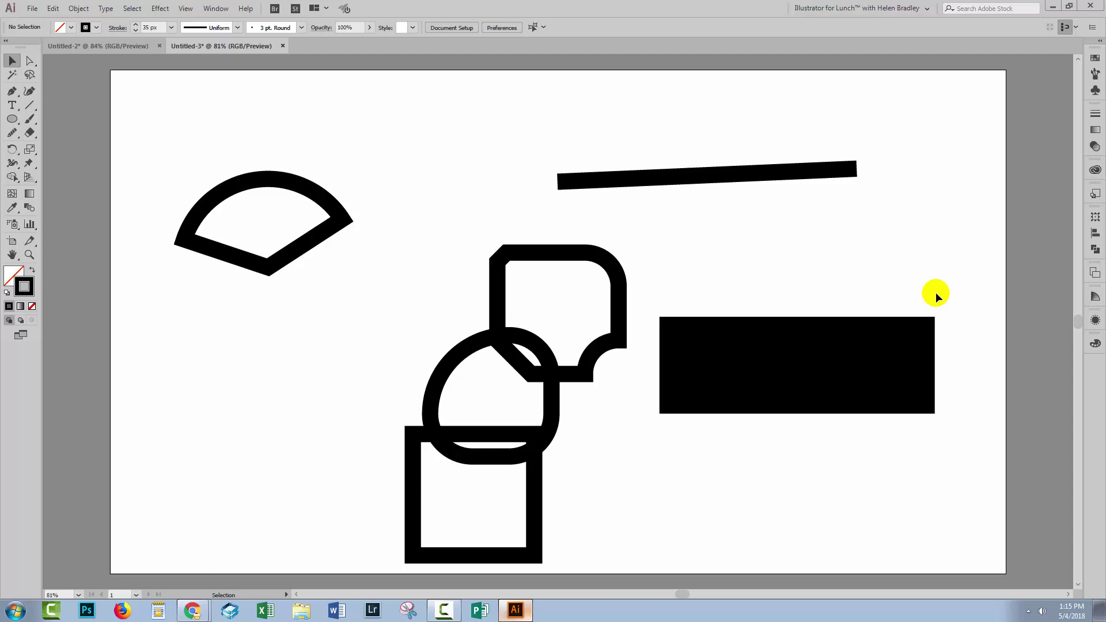
drag(212, 126, 281, 300)
click(83, 10)
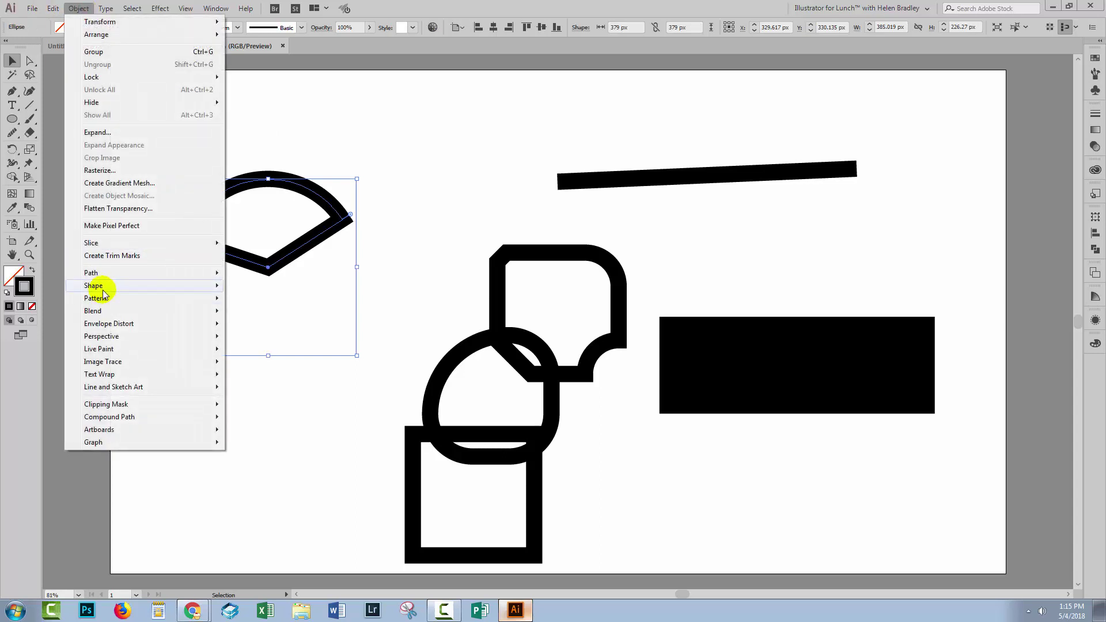
mouse_move(217, 287)
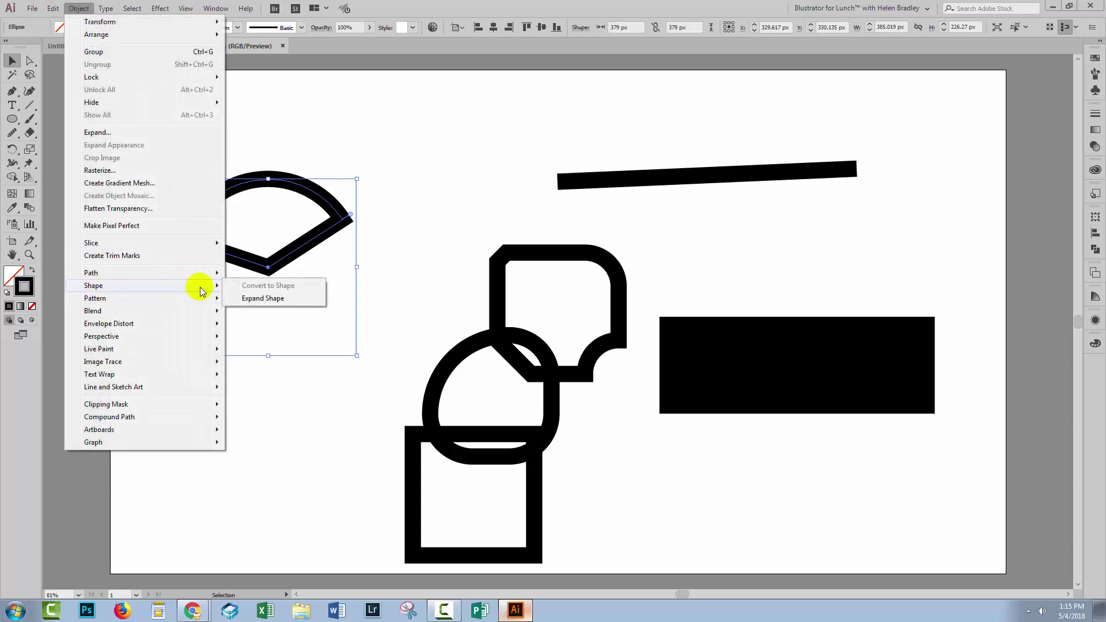
click(321, 447)
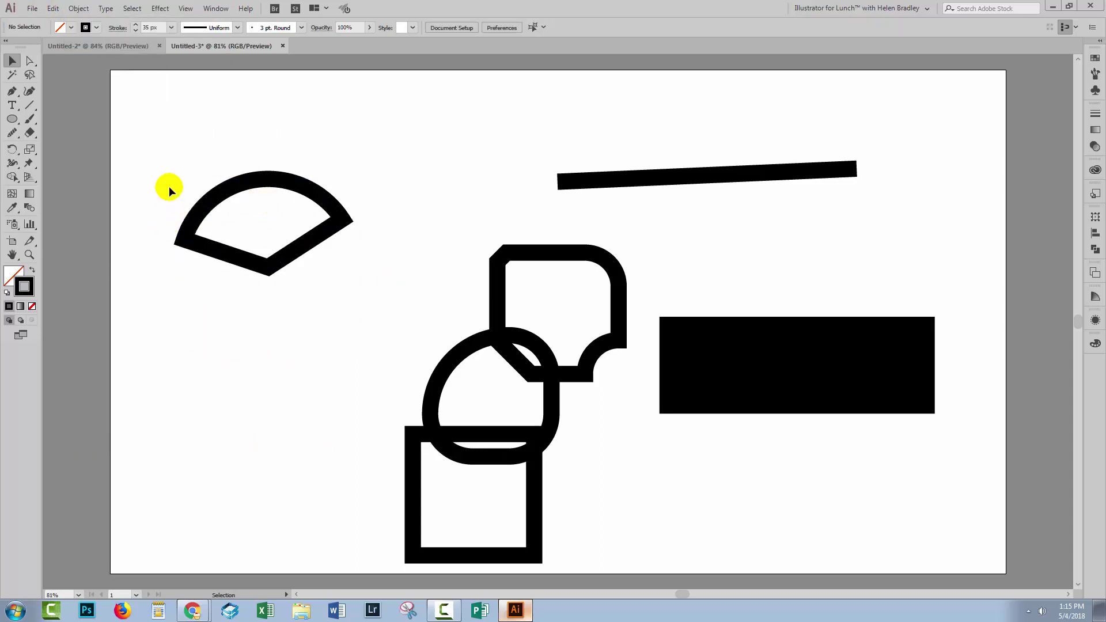